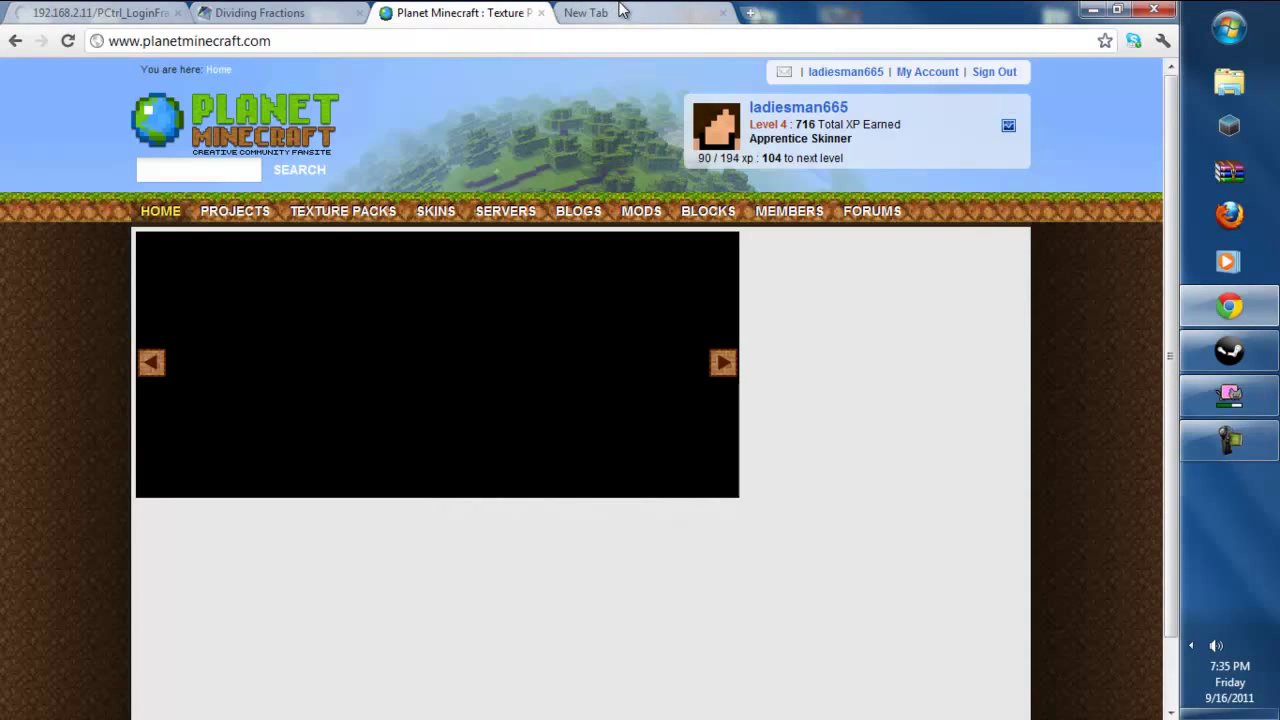
# Open a new Chrome tab beside the Planet Minecraft page.
pyautogui.click(620, 11)
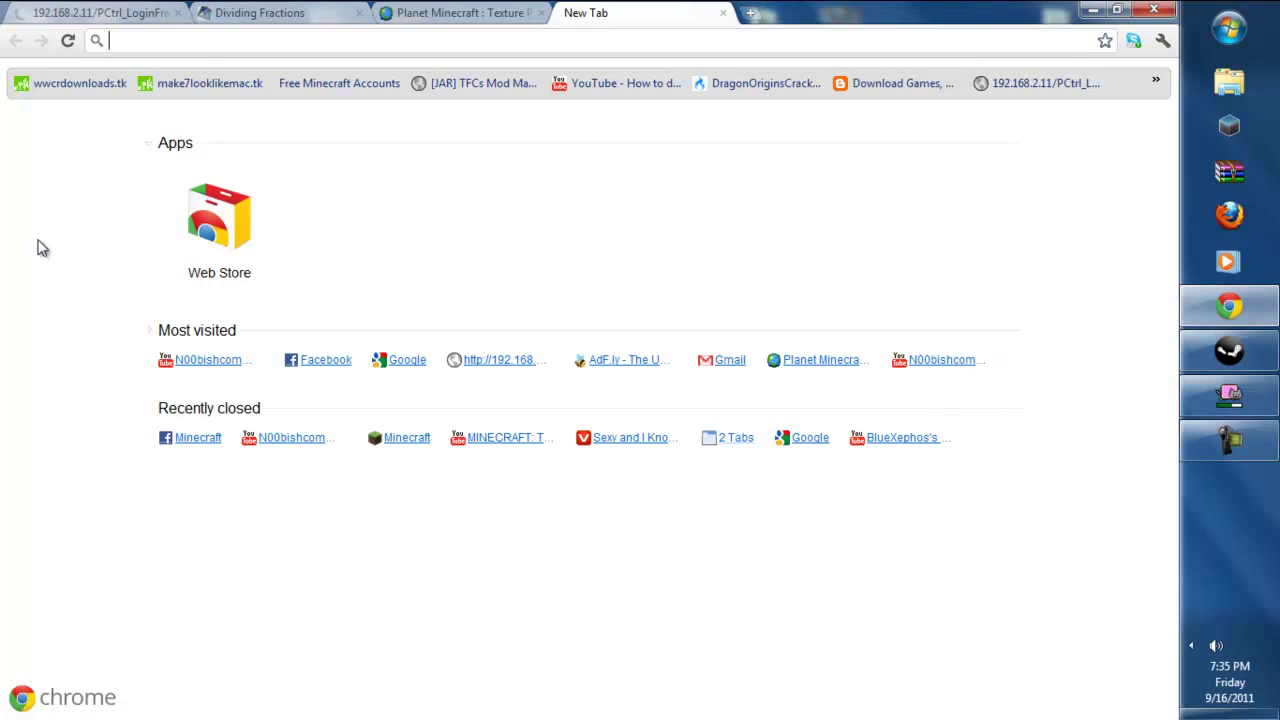
# Open the Chrome Web Store from the new tab and search it for 'minecraft'.
pyautogui.click(168, 230)
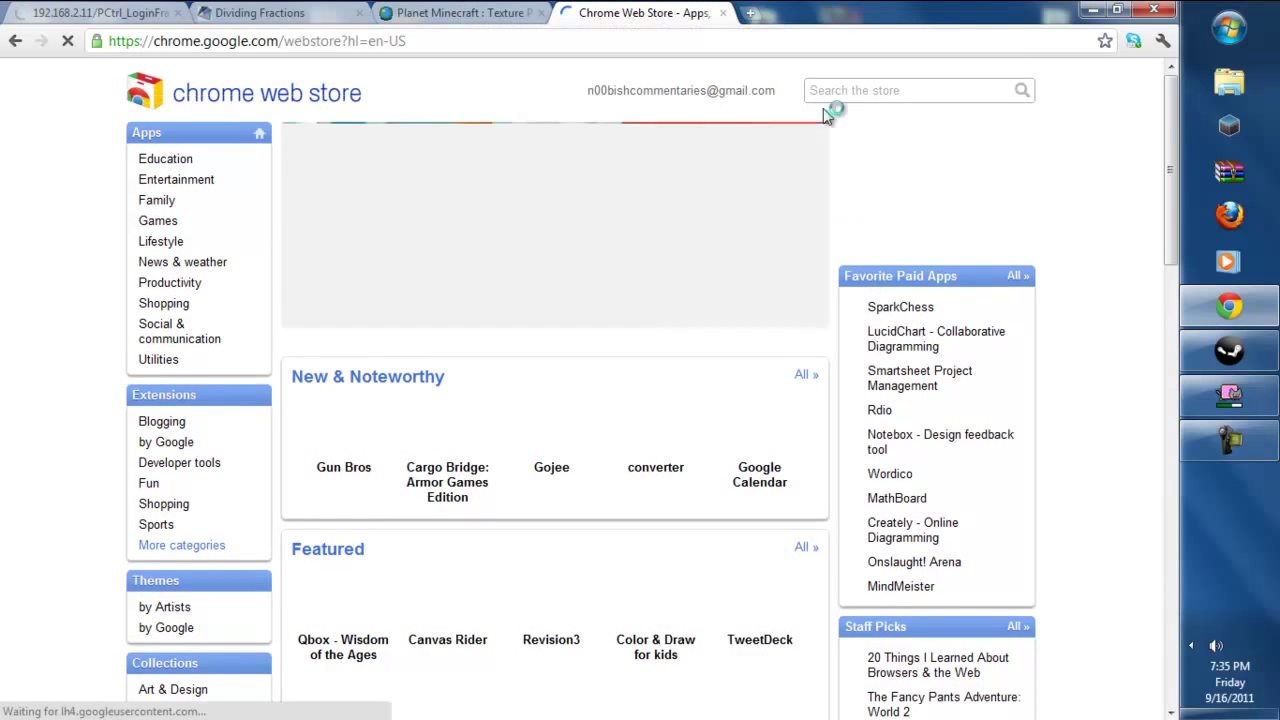
pyautogui.click(866, 90)
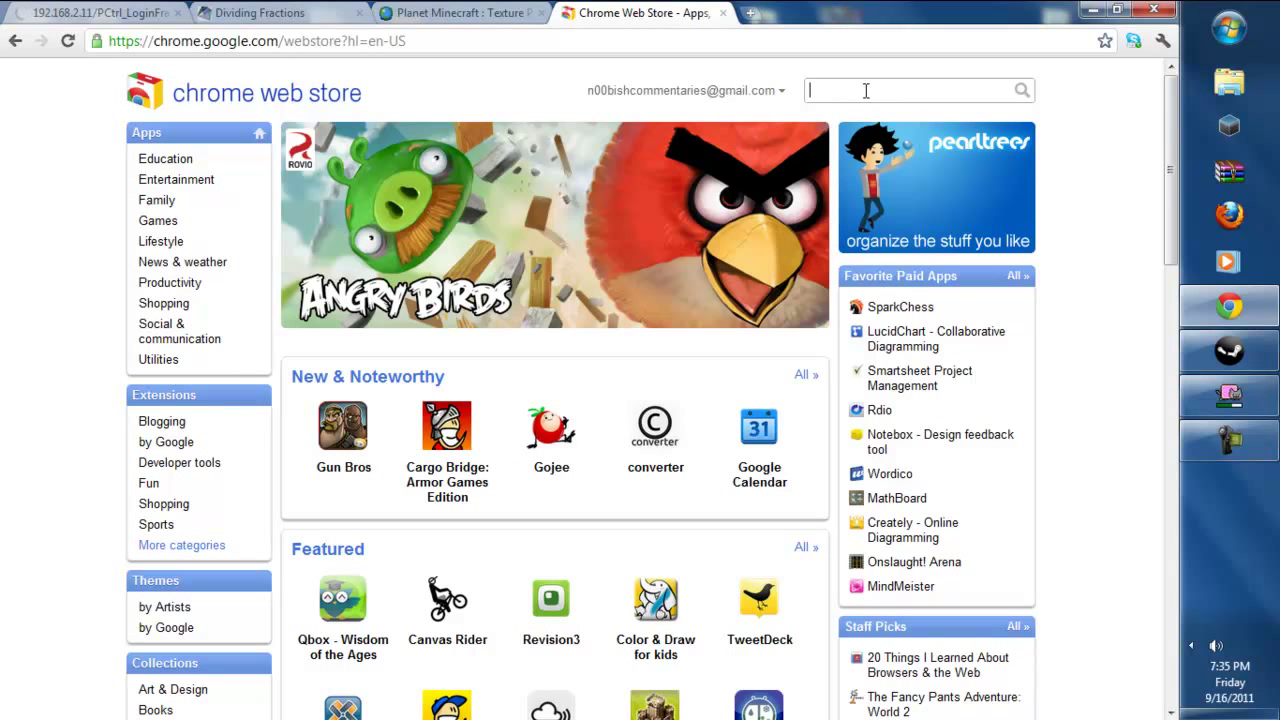
pyautogui.write('mo')
pyautogui.press('BackSpace')
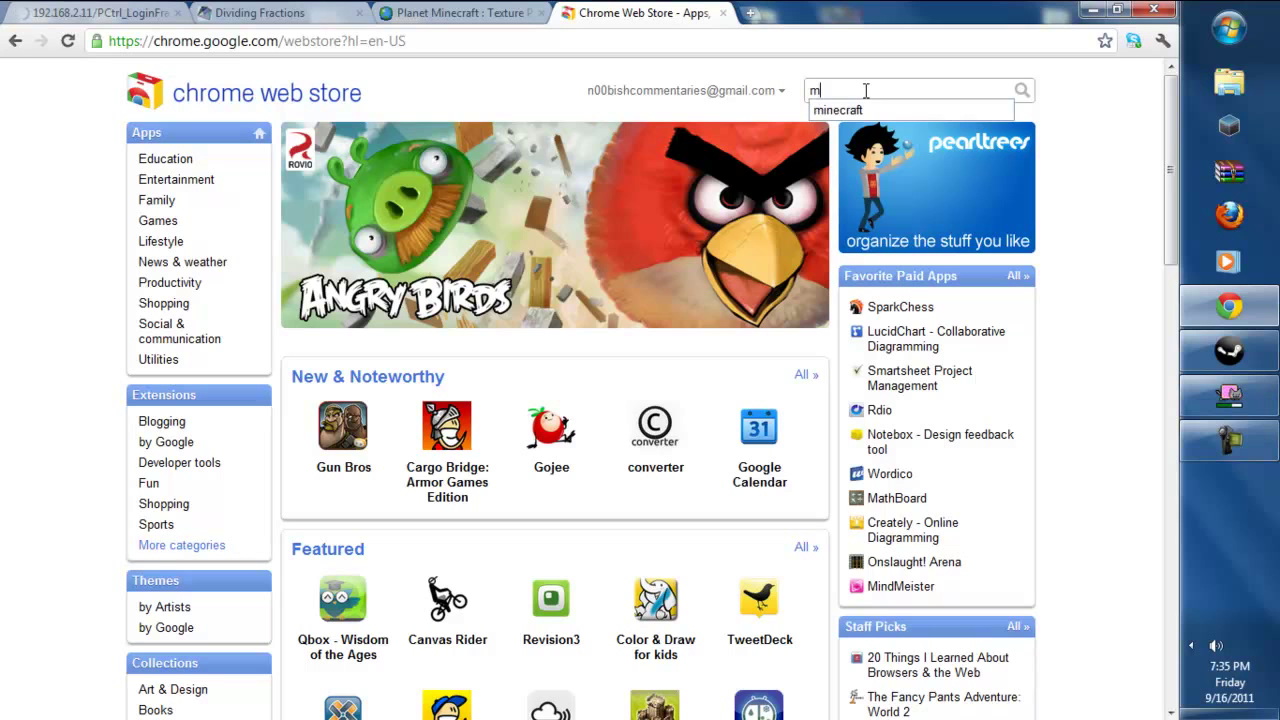
pyautogui.click(848, 110)
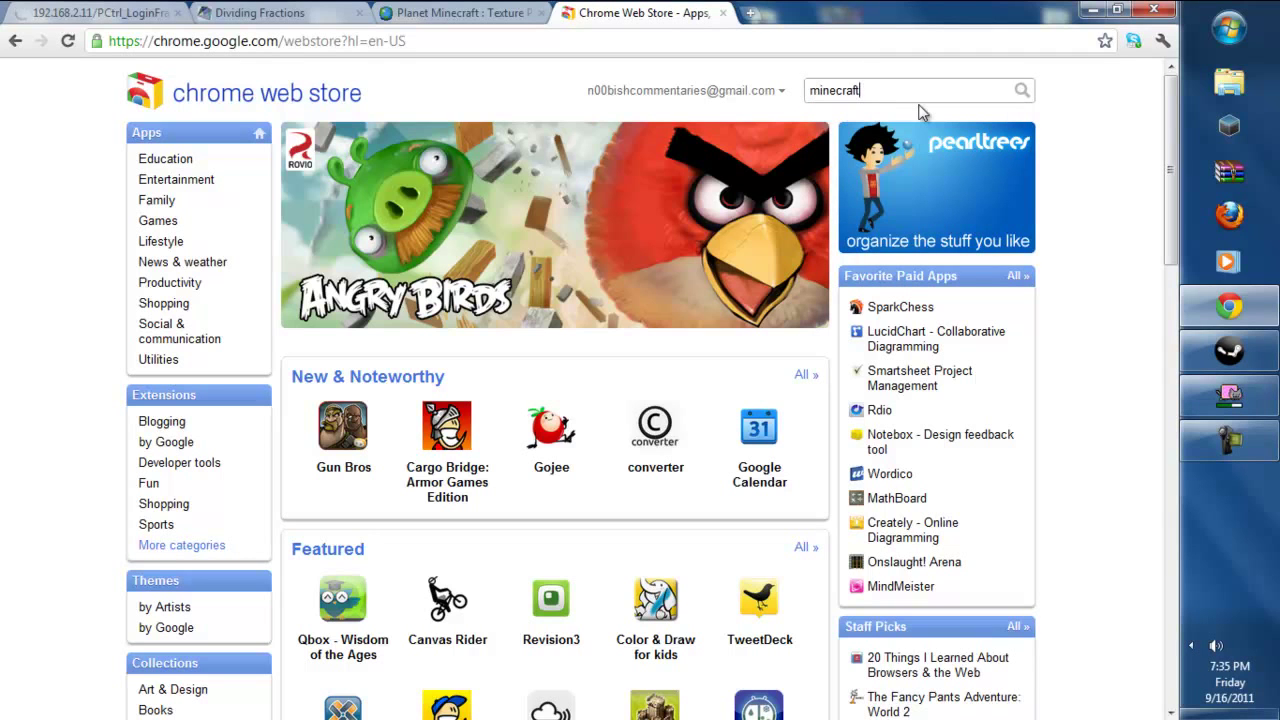
pyautogui.click(1021, 91)
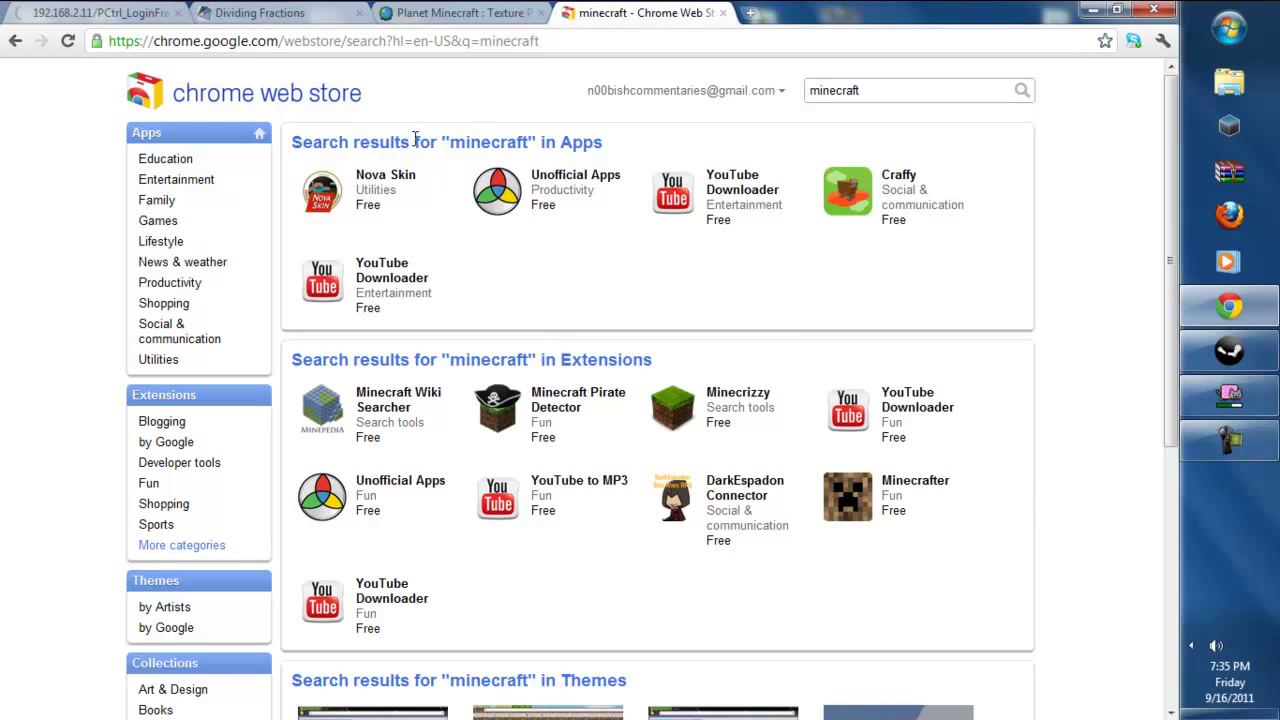
# Install the free Nova Skin editor from its store page and scroll its description.
pyautogui.click(333, 190)
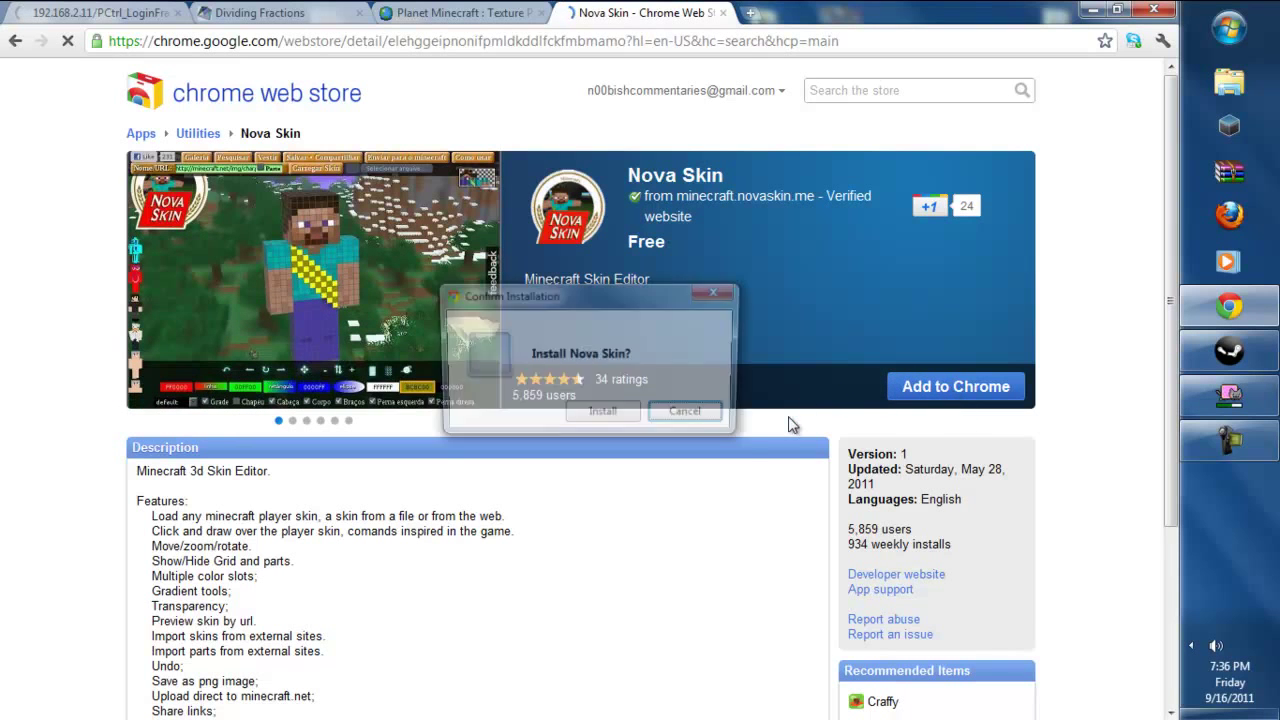
pyautogui.click(600, 416)
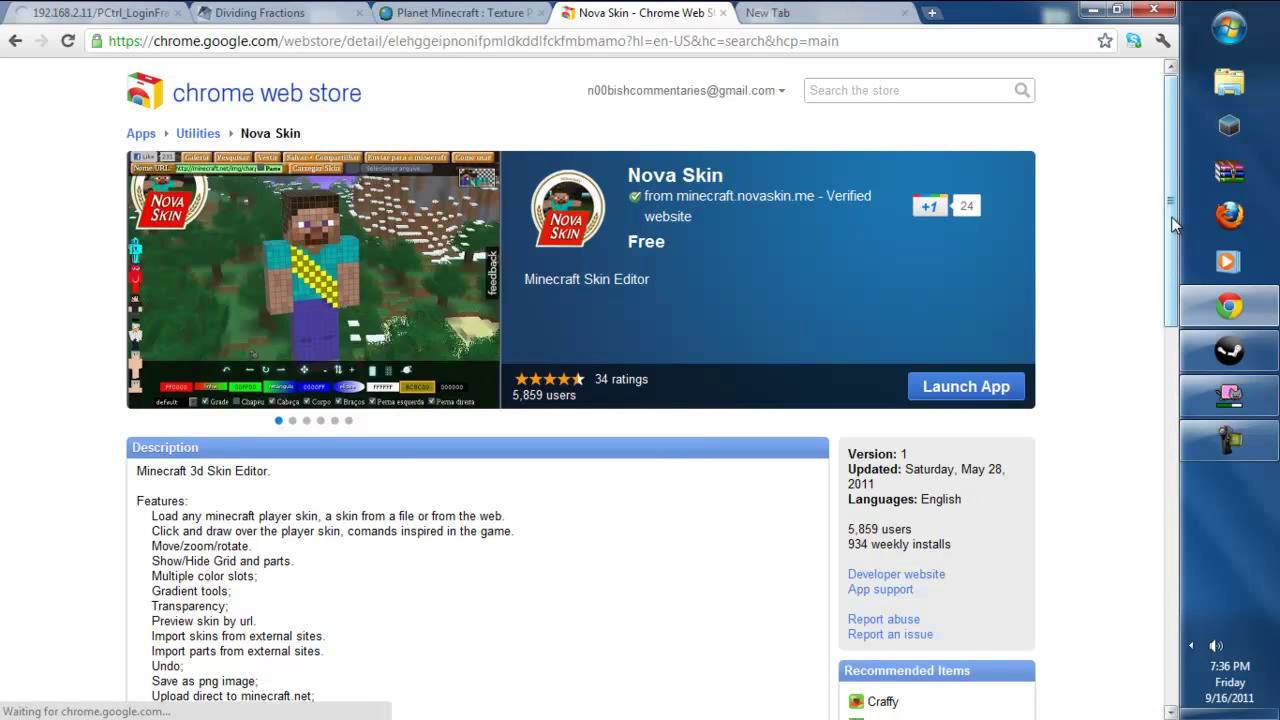
pyautogui.moveTo(1175, 225); pyautogui.dragTo(1173, 259)
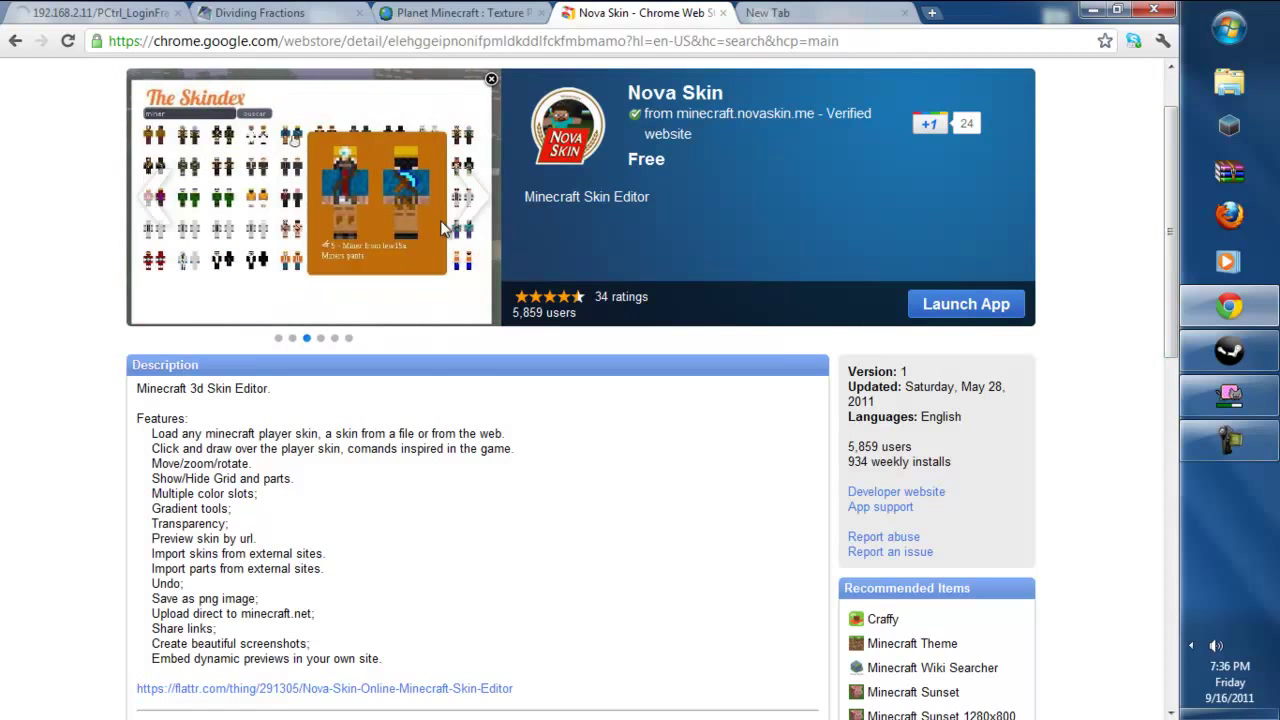
# Launch Nova Skin from the new-tab app tile and bring its editor tab forward.
pyautogui.click(800, 12)
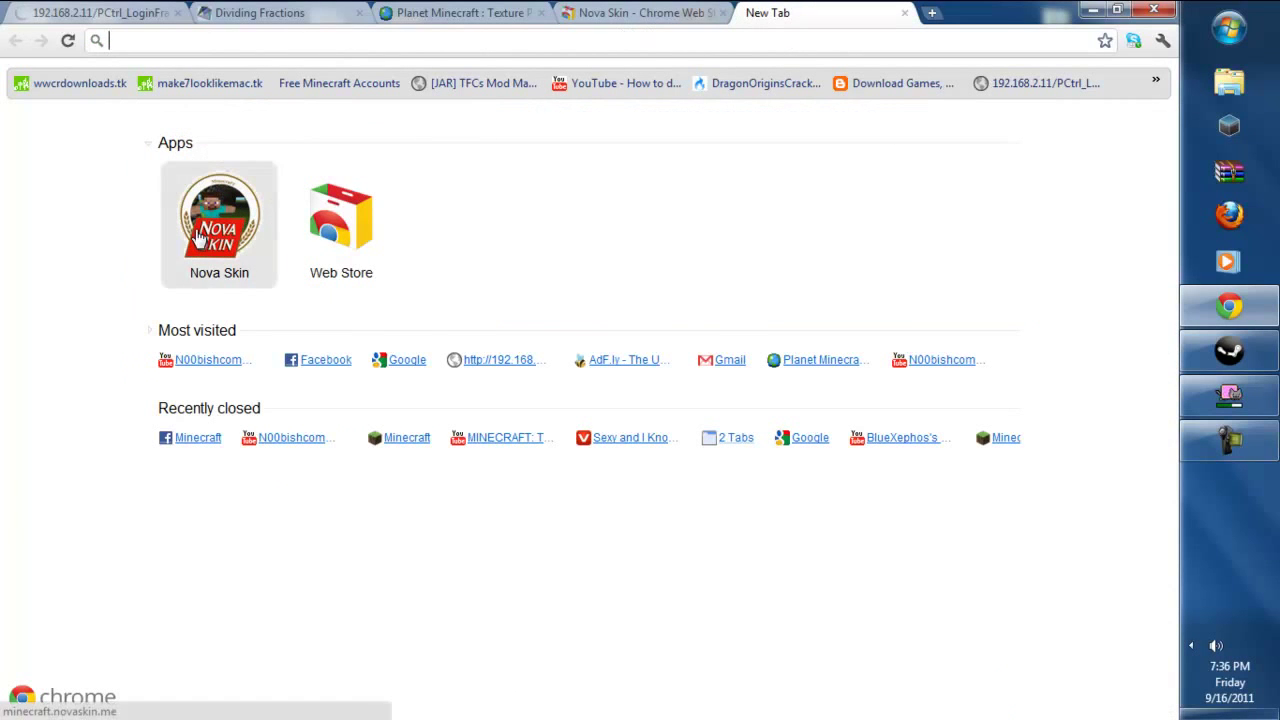
pyautogui.click(262, 175)
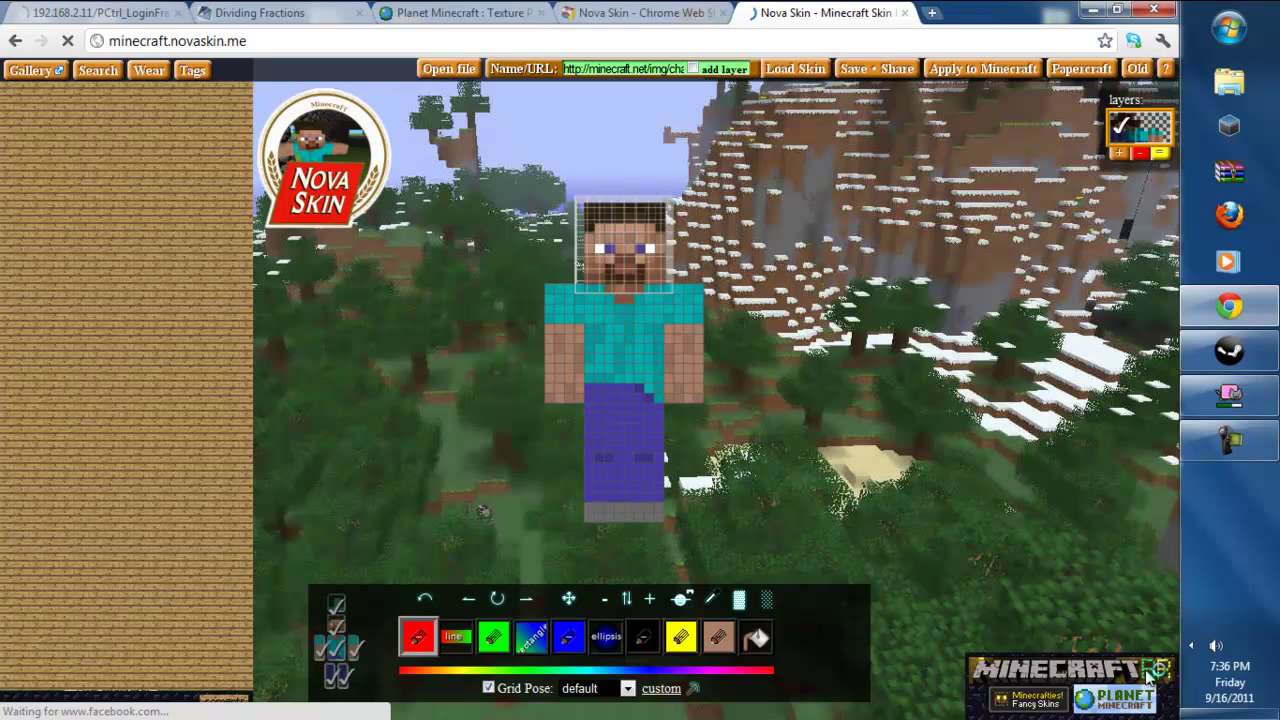
pyautogui.click(460, 12)
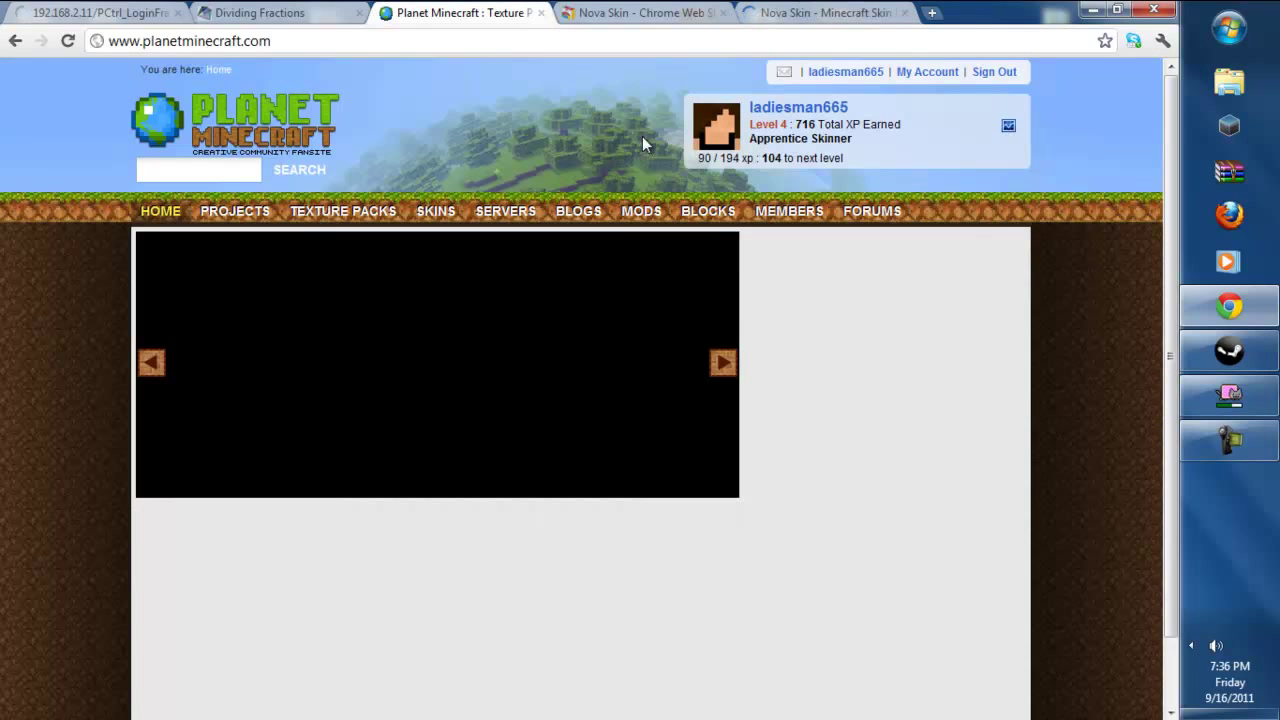
pyautogui.click(68, 41)
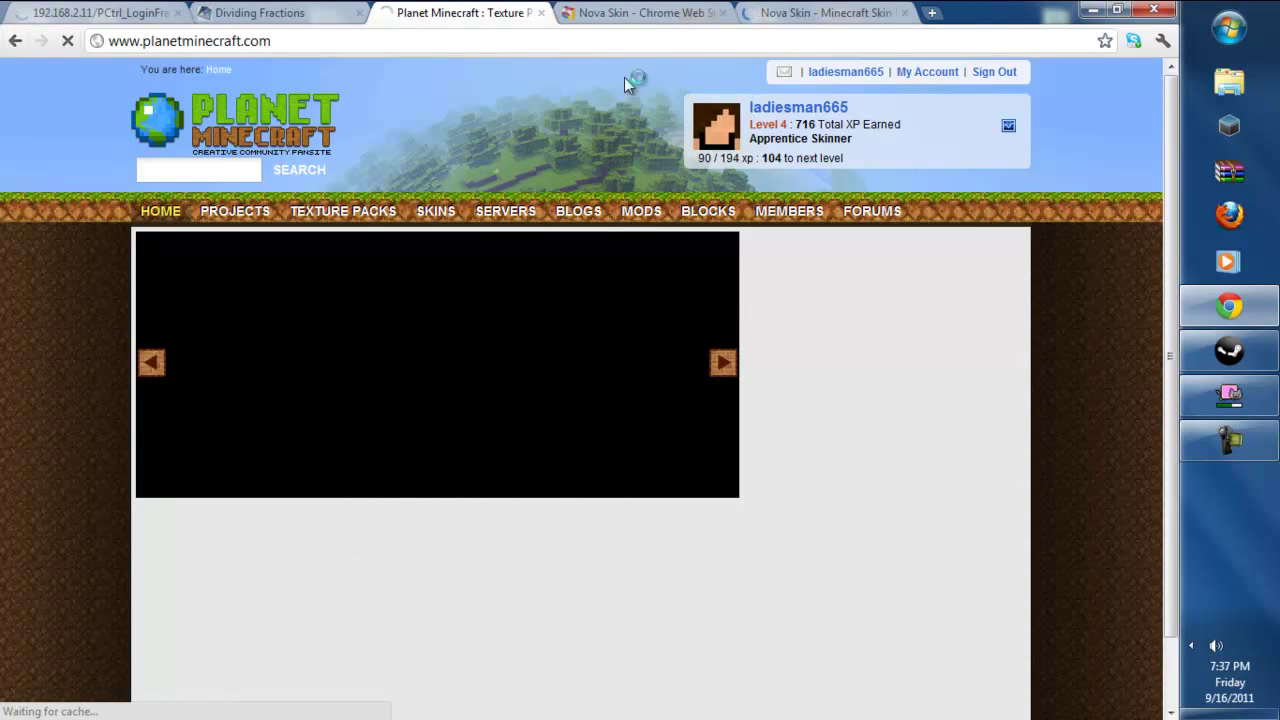
pyautogui.click(660, 12)
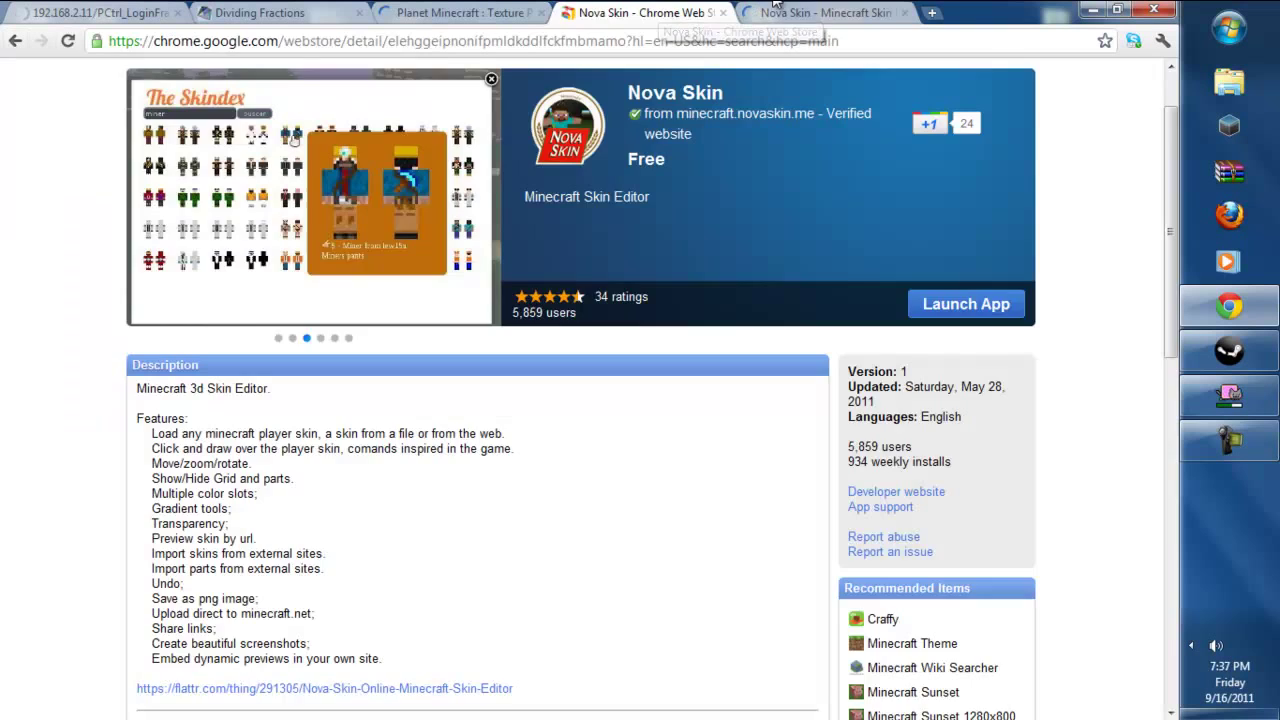
pyautogui.click(826, 12)
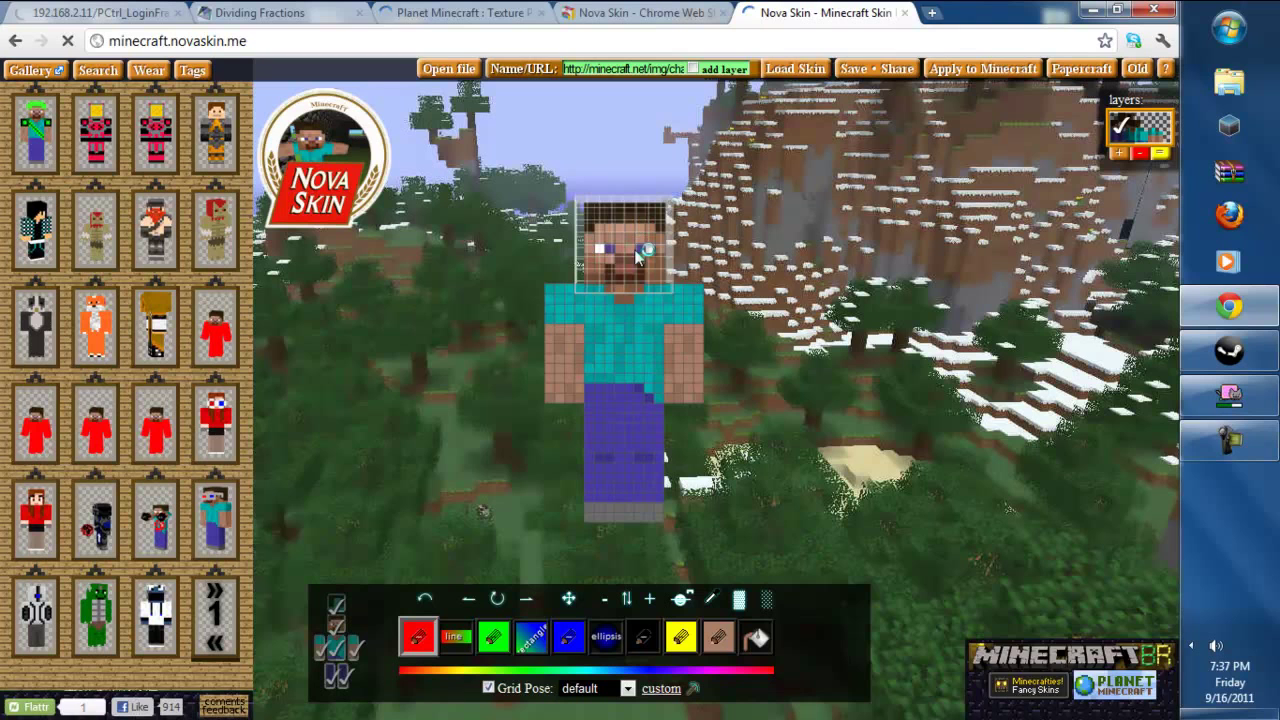
# Paint red pixels on Steve's chest and head, hiding the head's outer layer.
pyautogui.click(628, 328)
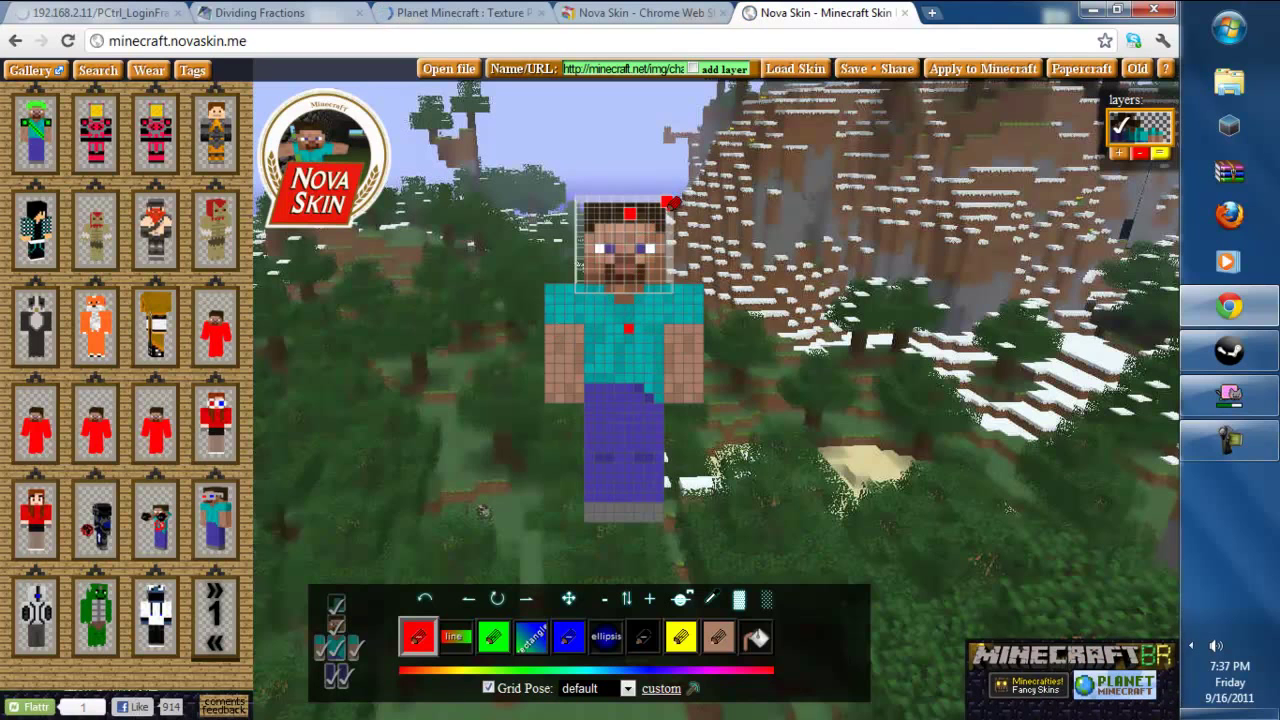
pyautogui.click(654, 226)
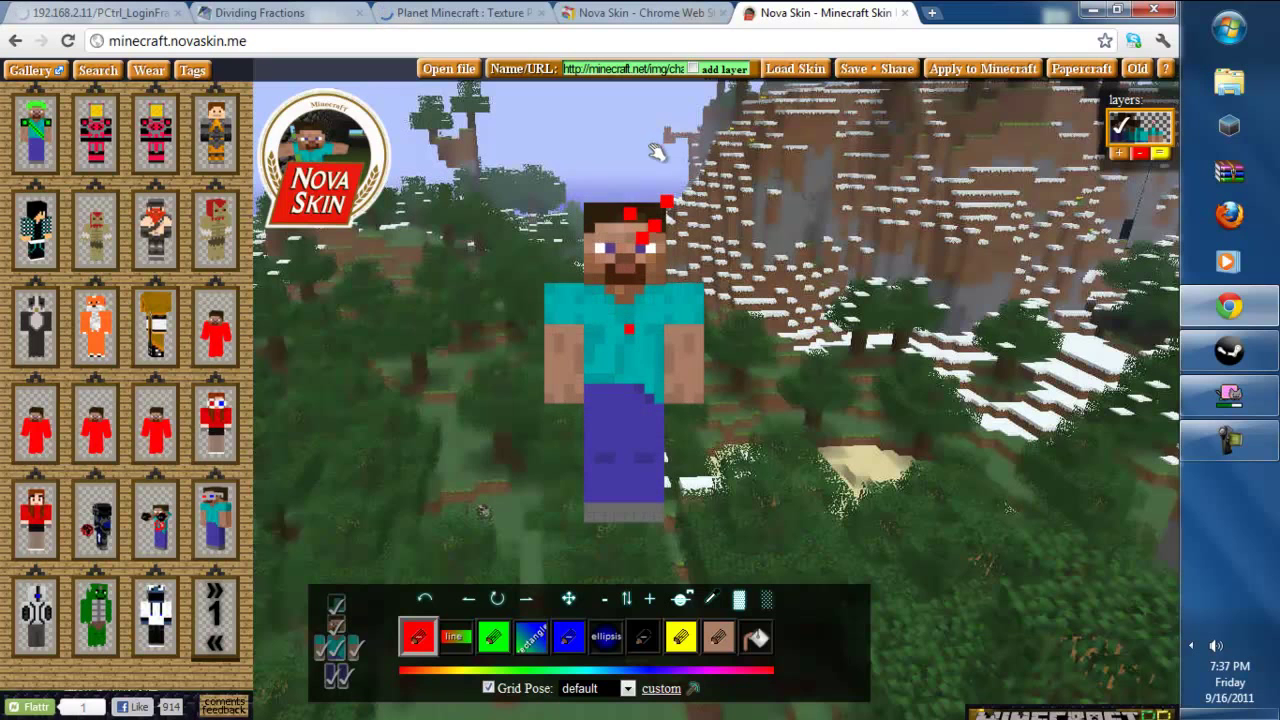
pyautogui.moveTo(652, 190)
pyautogui.mouseDown()
pyautogui.moveTo(637, 327)
pyautogui.moveTo(632, 185)
pyautogui.mouseUp()
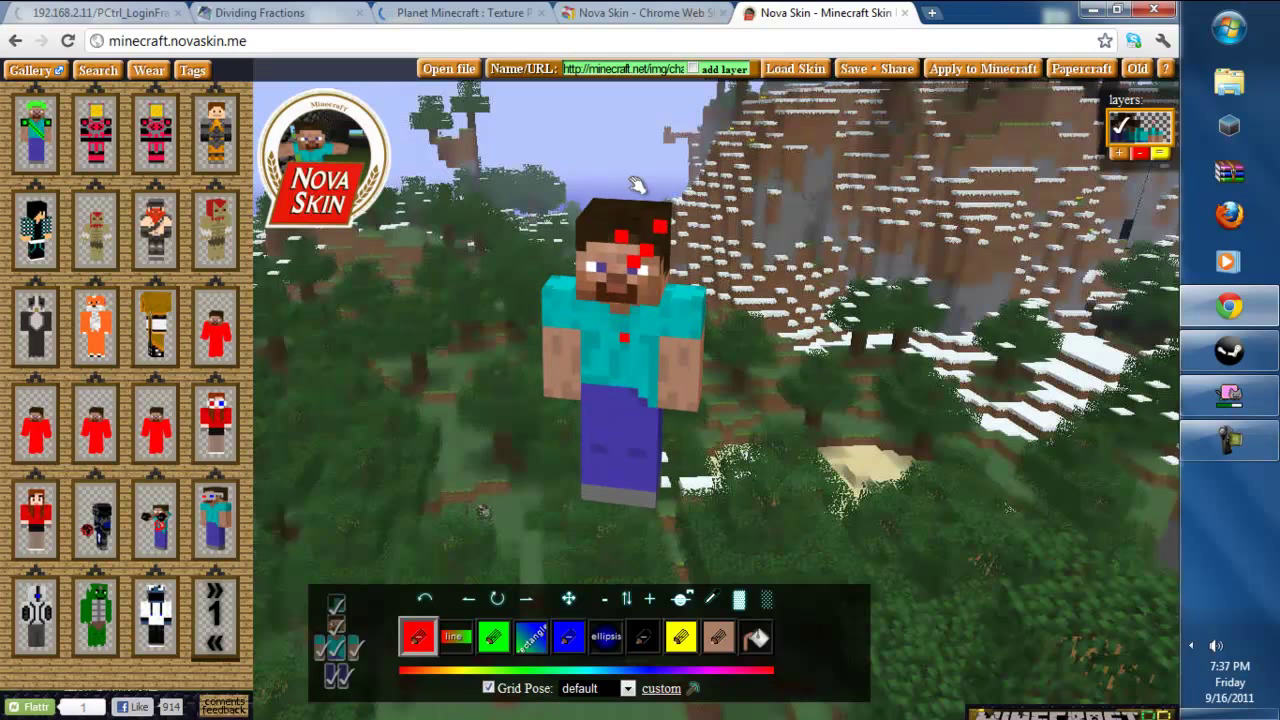
pyautogui.click(338, 608)
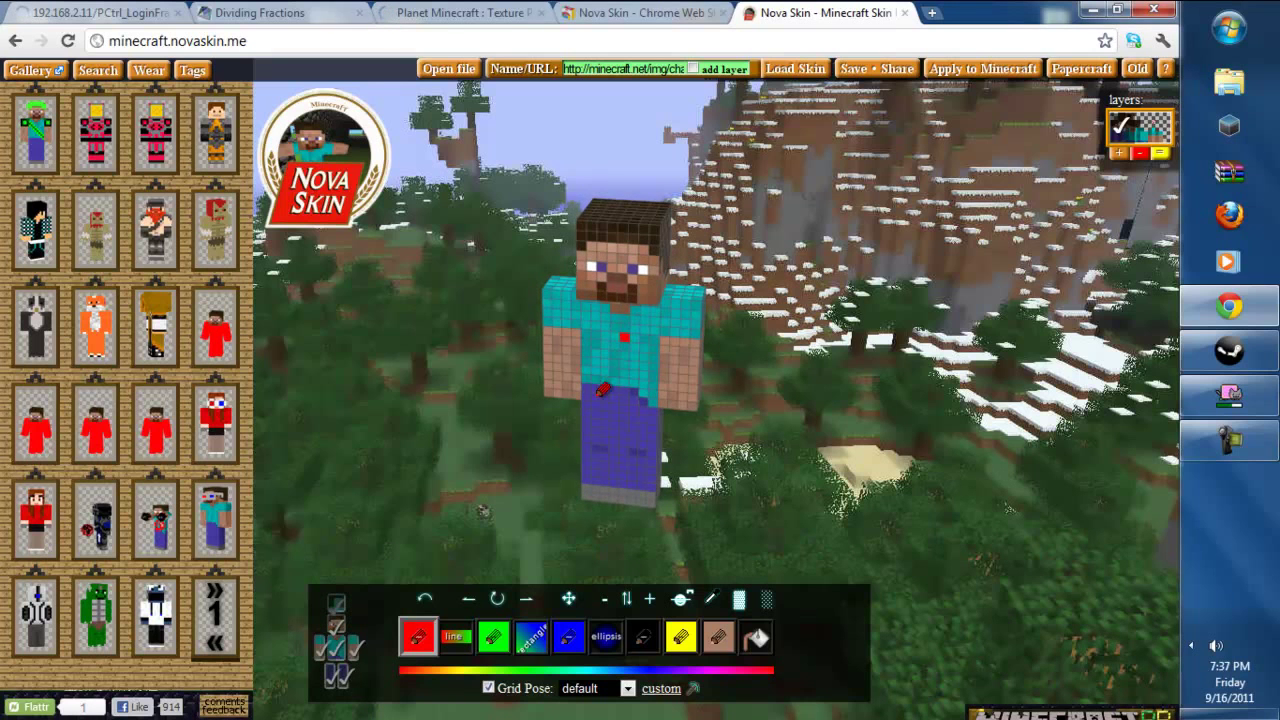
pyautogui.moveTo(515, 257); pyautogui.dragTo(547, 216)
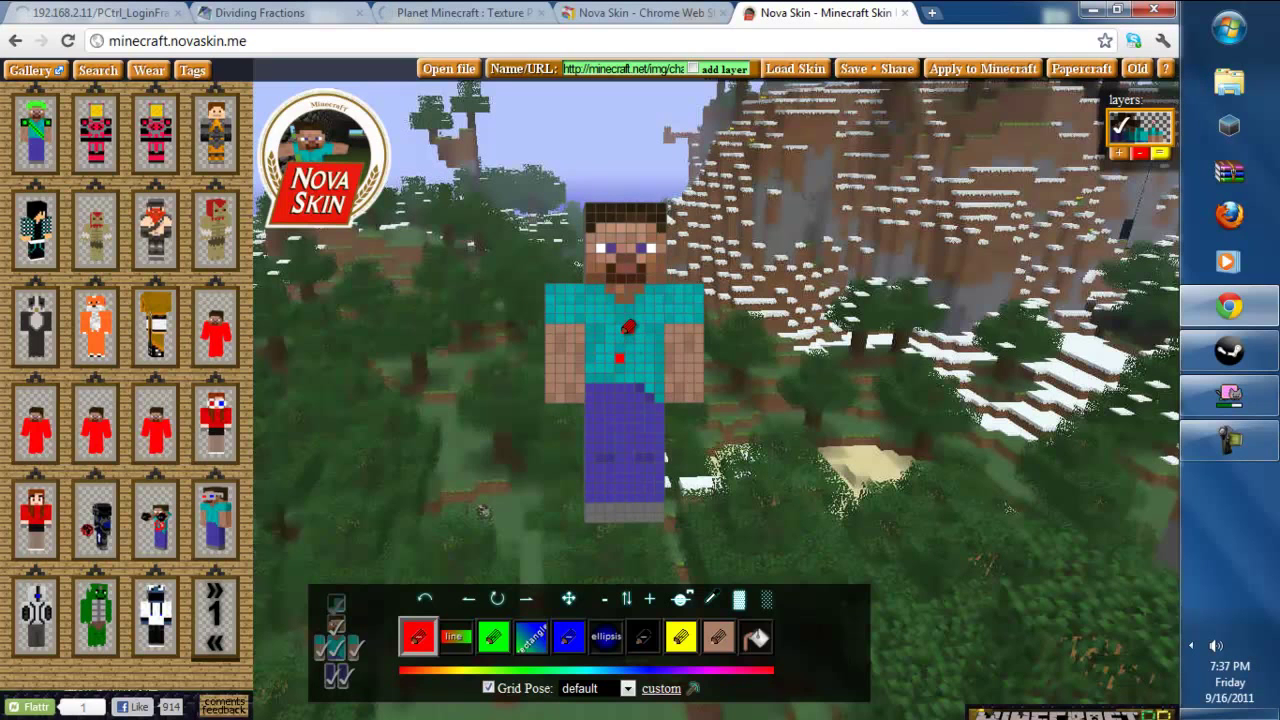
pyautogui.moveTo(624, 332); pyautogui.dragTo(610, 350)
# Fill Steve's shirt front, both arms and the legs solid red.
pyautogui.click(739, 600)
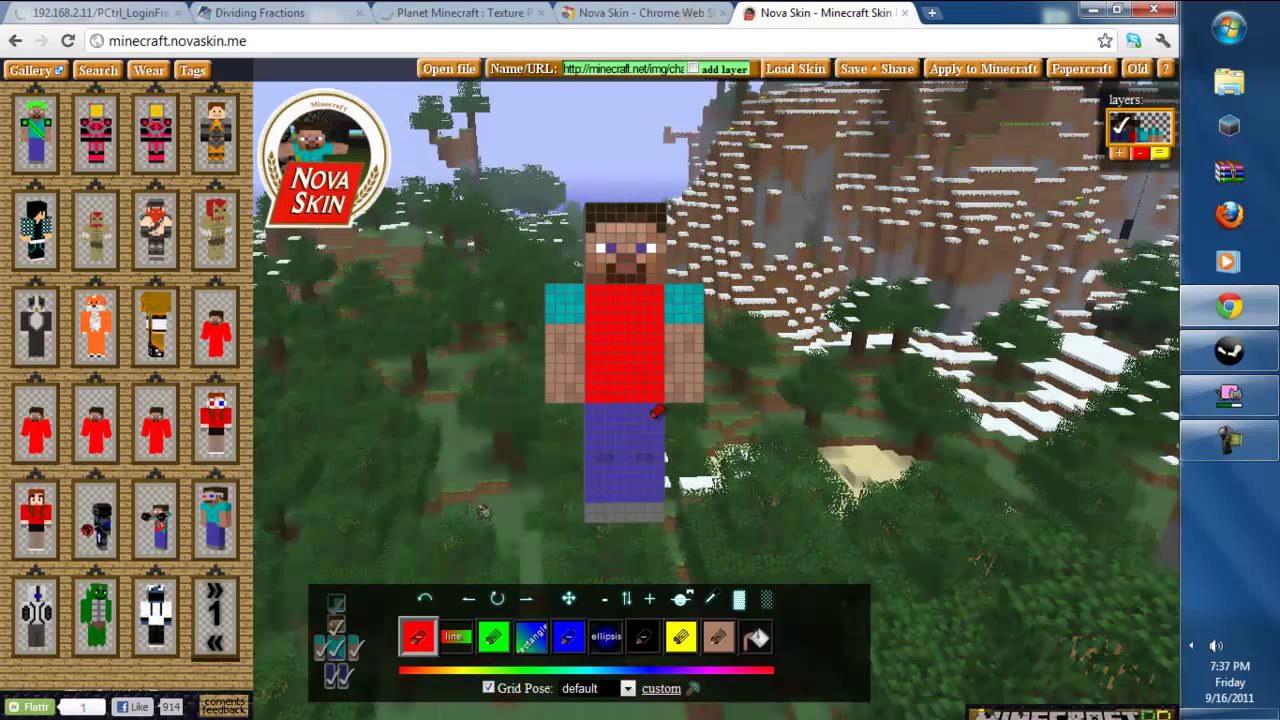
pyautogui.click(690, 315)
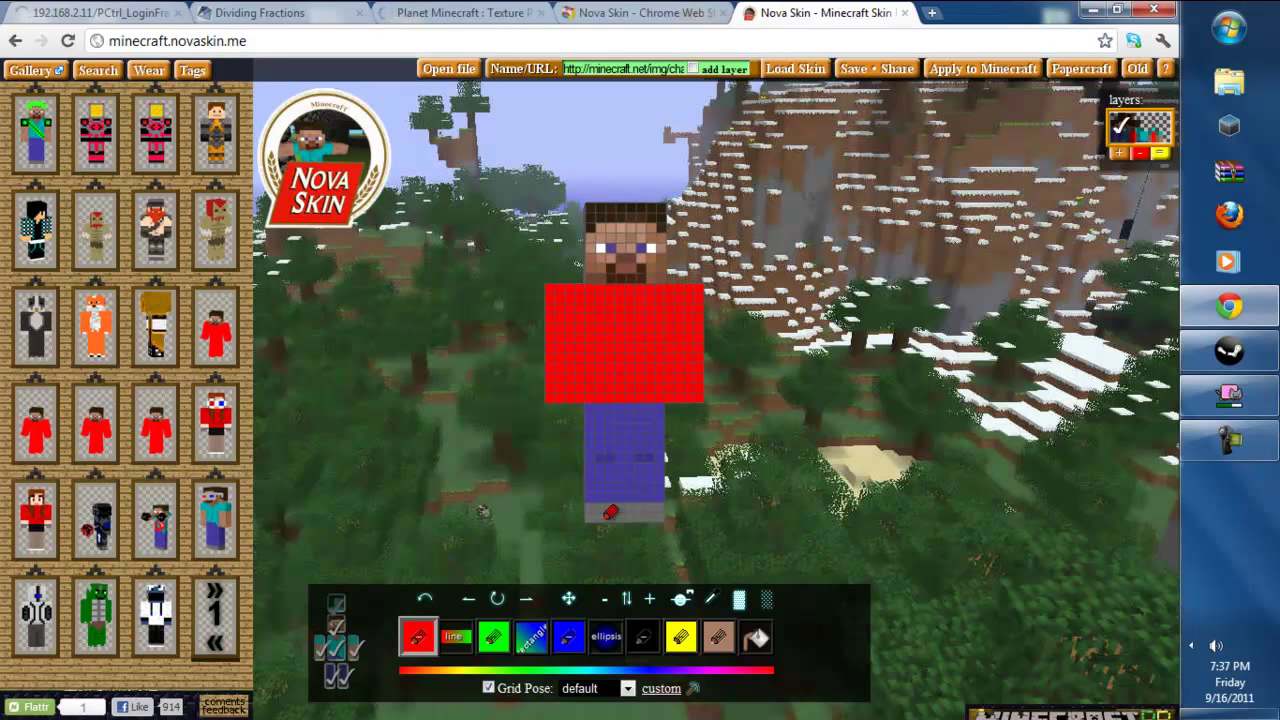
pyautogui.click(624, 480)
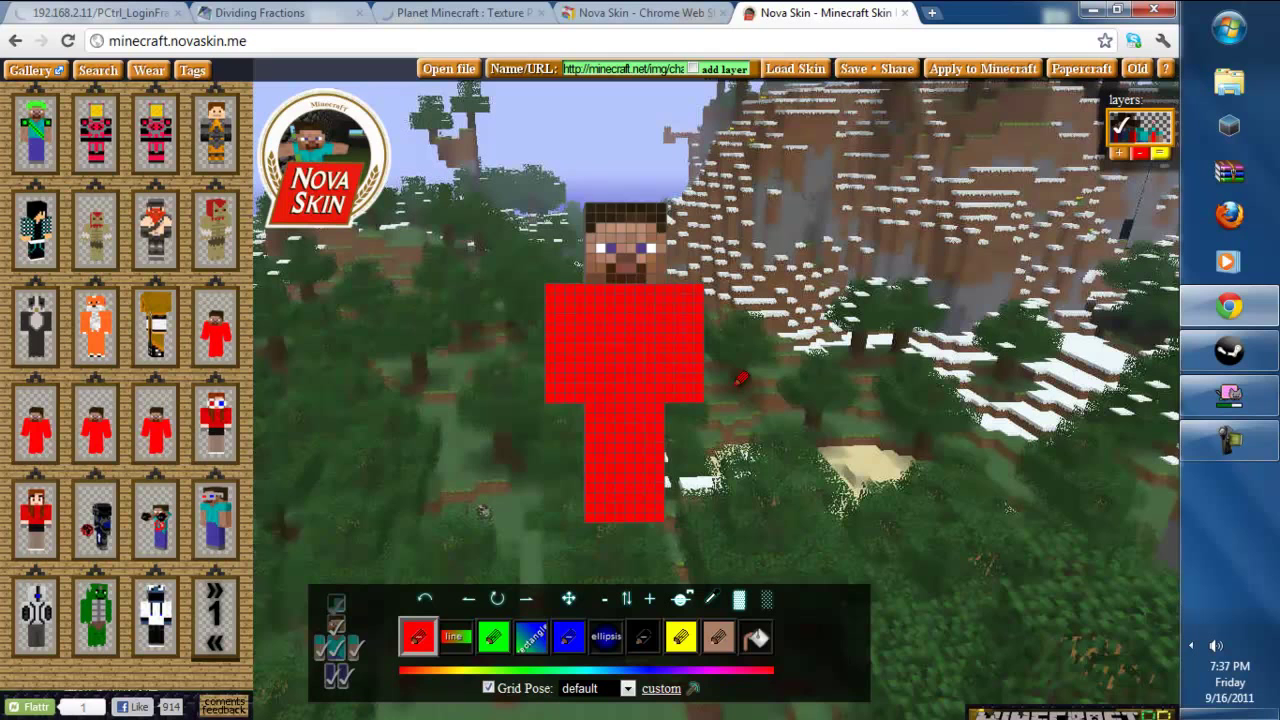
# Fill the torso side and one head side red, then face the model front.
pyautogui.moveTo(795, 272); pyautogui.dragTo(636, 317)
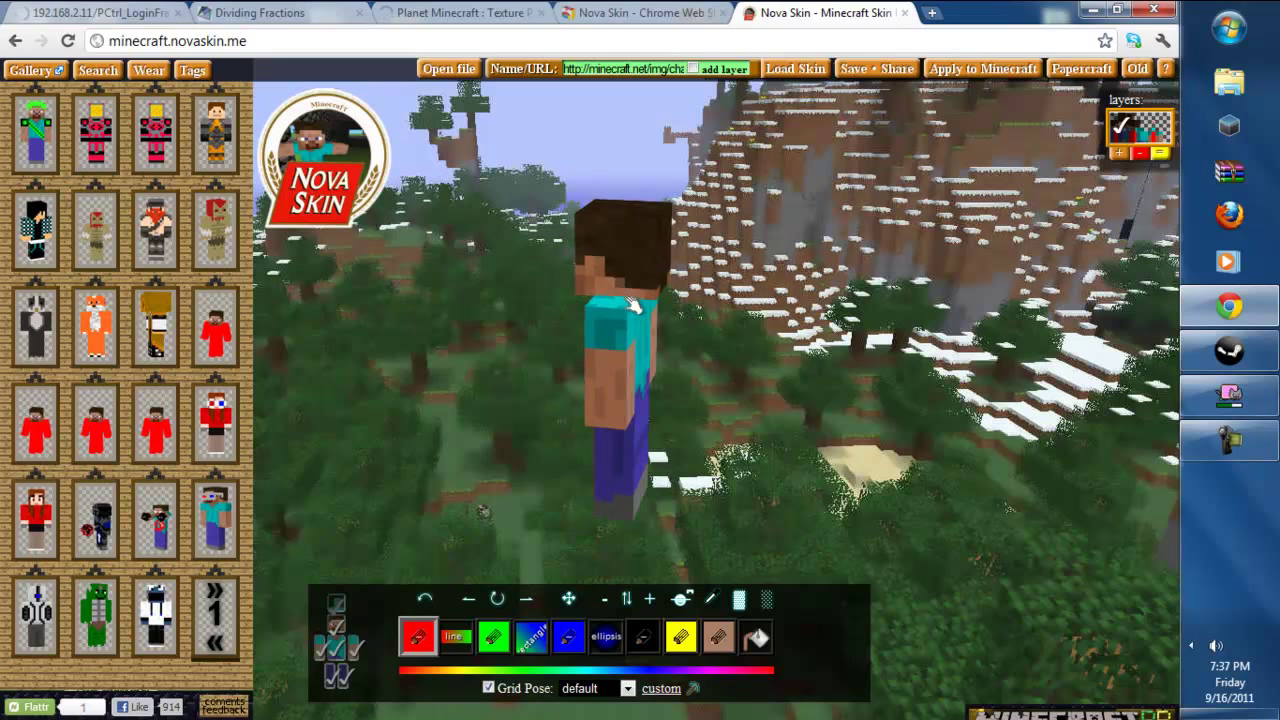
pyautogui.click(622, 327)
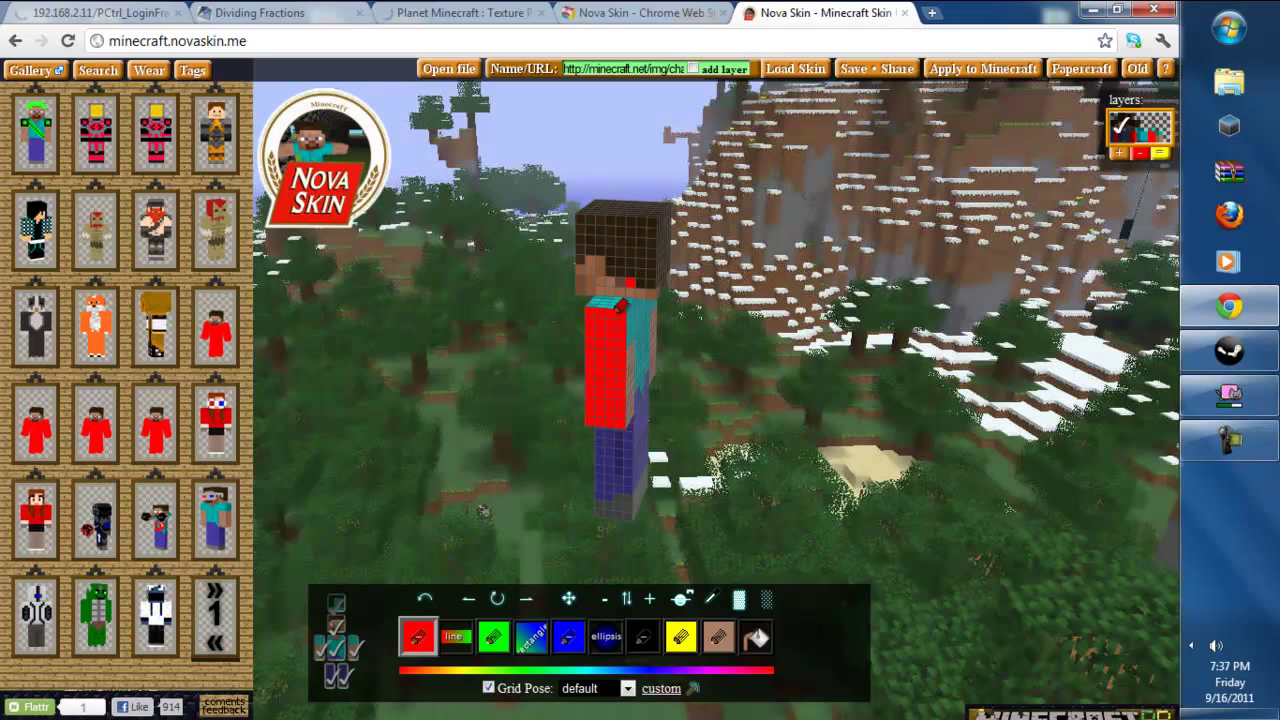
pyautogui.click(621, 296)
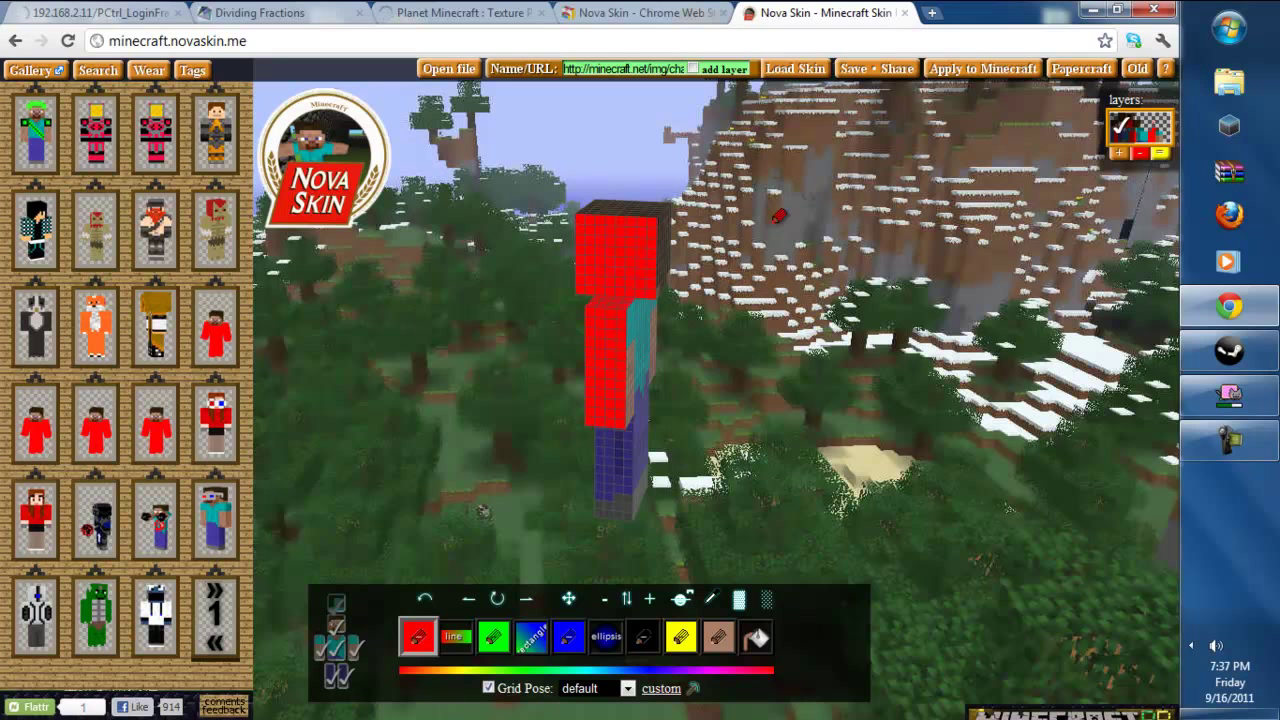
pyautogui.moveTo(781, 217); pyautogui.dragTo(788, 225)
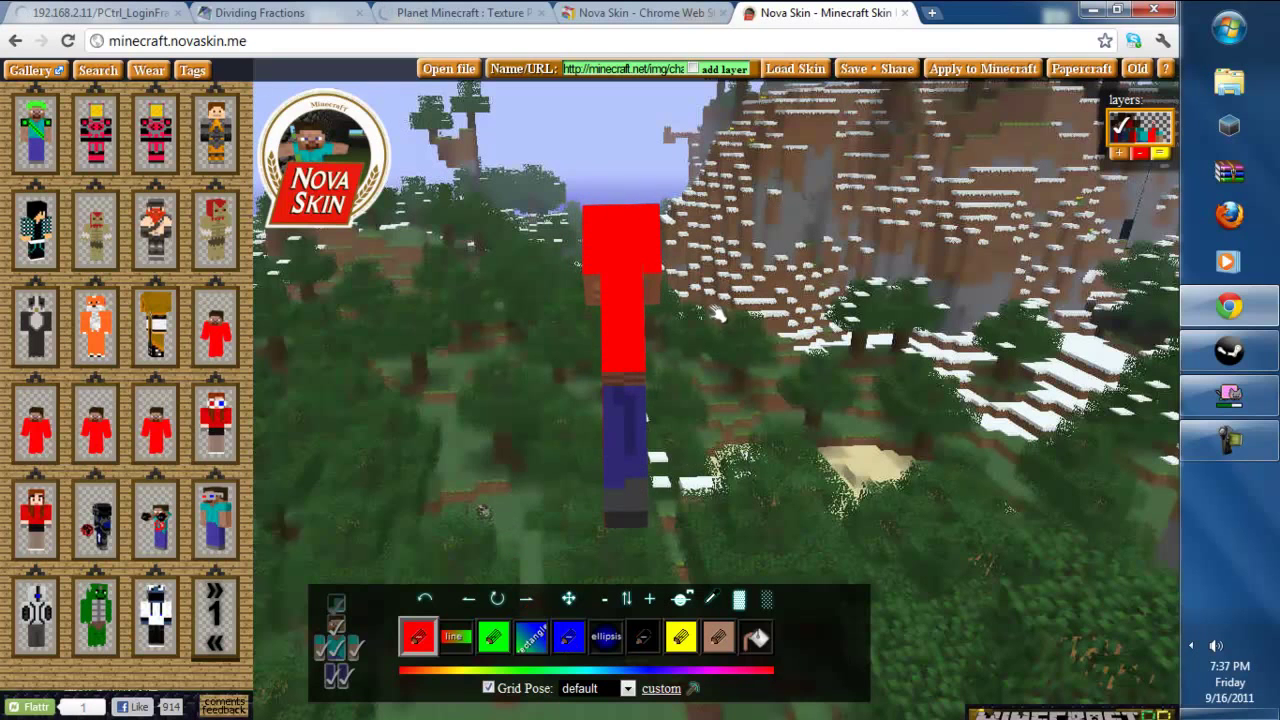
pyautogui.moveTo(782, 308); pyautogui.dragTo(787, 294)
pyautogui.moveTo(811, 392); pyautogui.dragTo(850, 346)
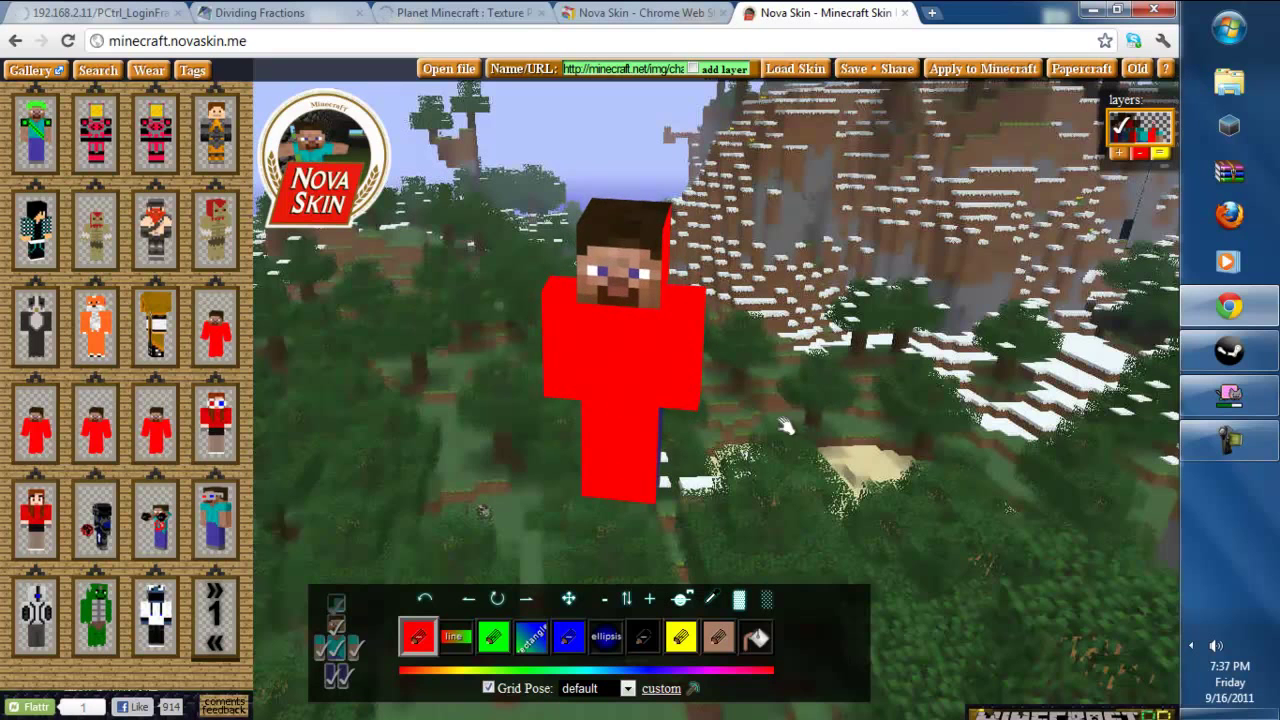
# Preview the model in the walk2 pose from several angles.
pyautogui.click(628, 688)
pyautogui.click(610, 642)
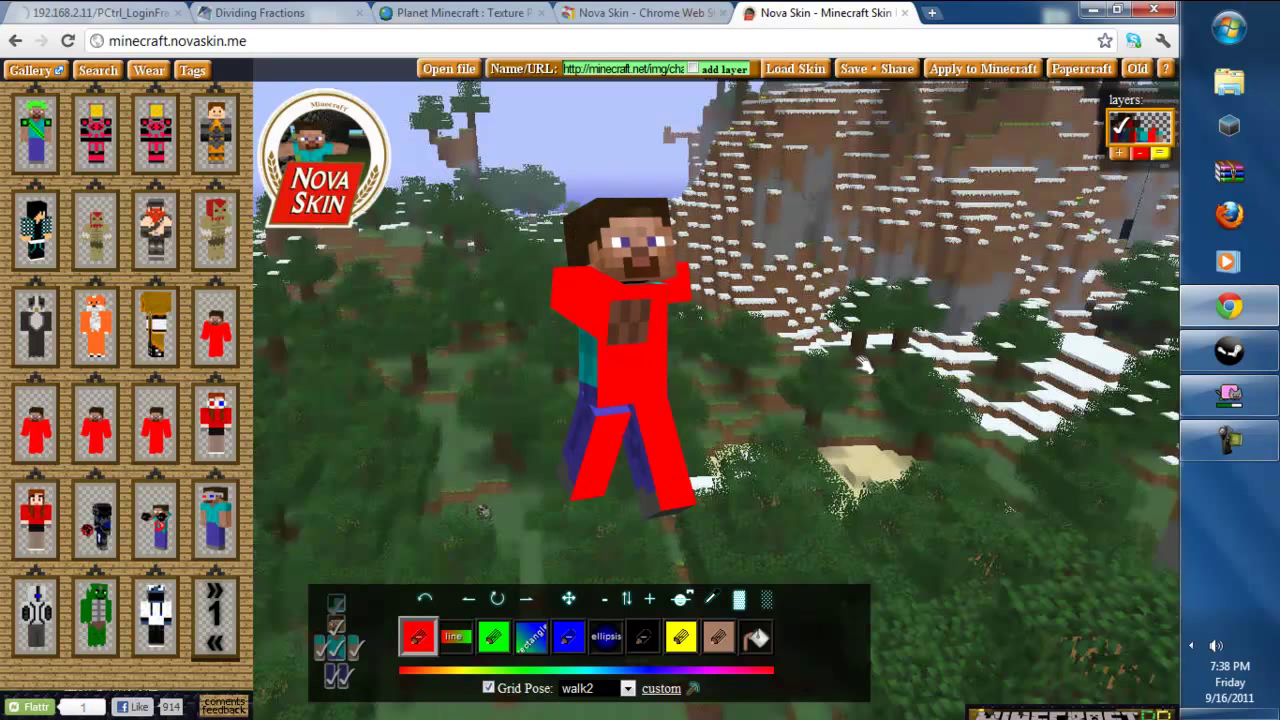
pyautogui.moveTo(860, 367); pyautogui.dragTo(590, 386)
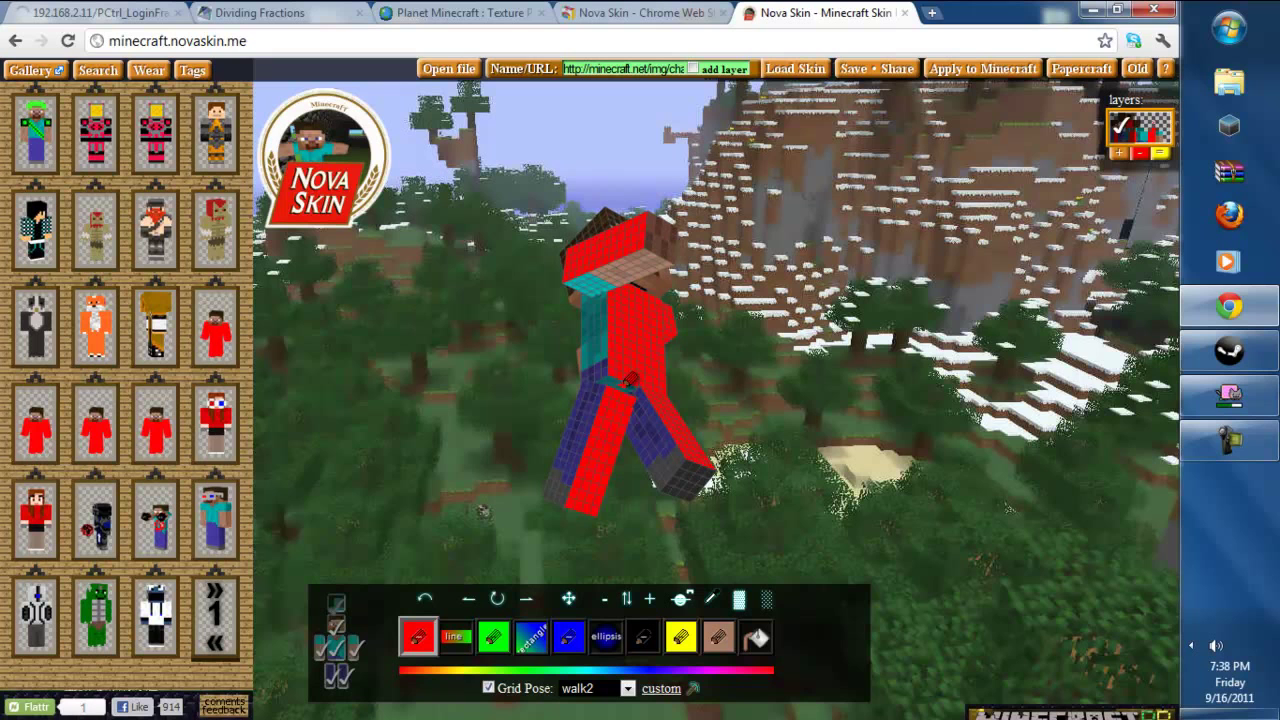
pyautogui.moveTo(622, 376)
pyautogui.mouseDown()
pyautogui.moveTo(715, 323)
pyautogui.moveTo(802, 344)
pyautogui.mouseUp()
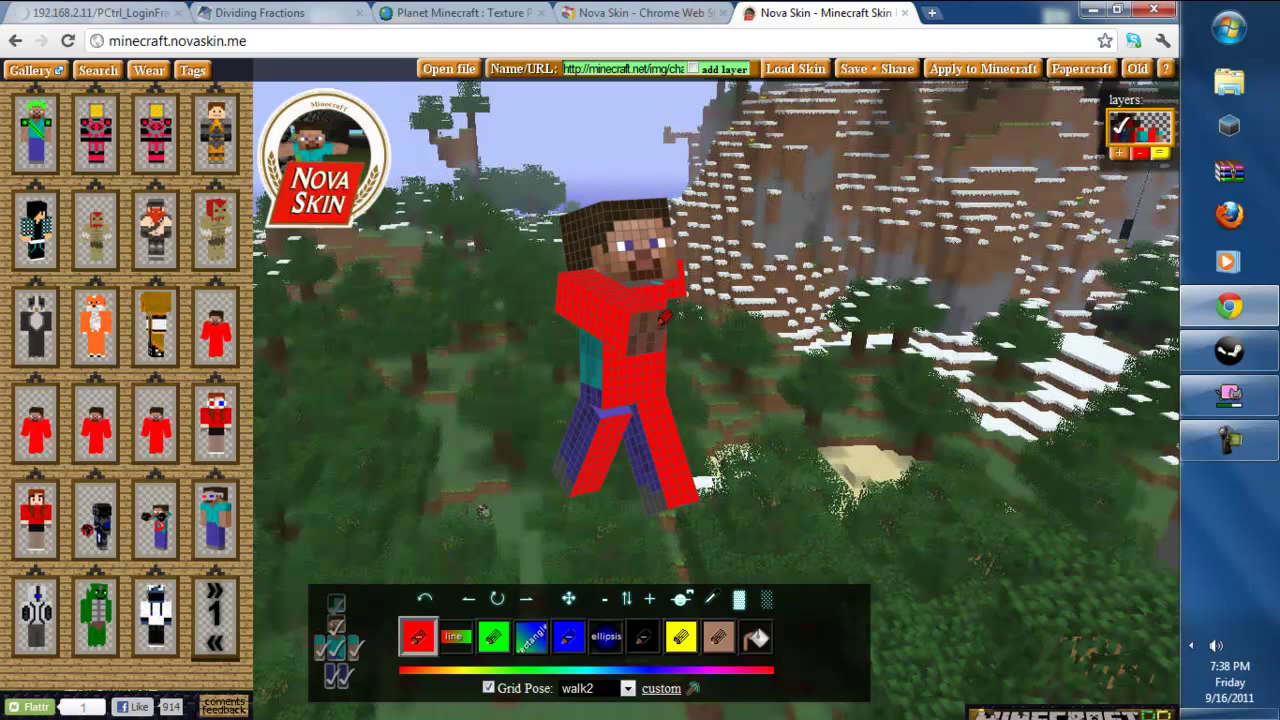
pyautogui.moveTo(725, 312)
pyautogui.mouseDown()
pyautogui.moveTo(690, 152)
pyautogui.moveTo(543, 362)
pyautogui.mouseUp()
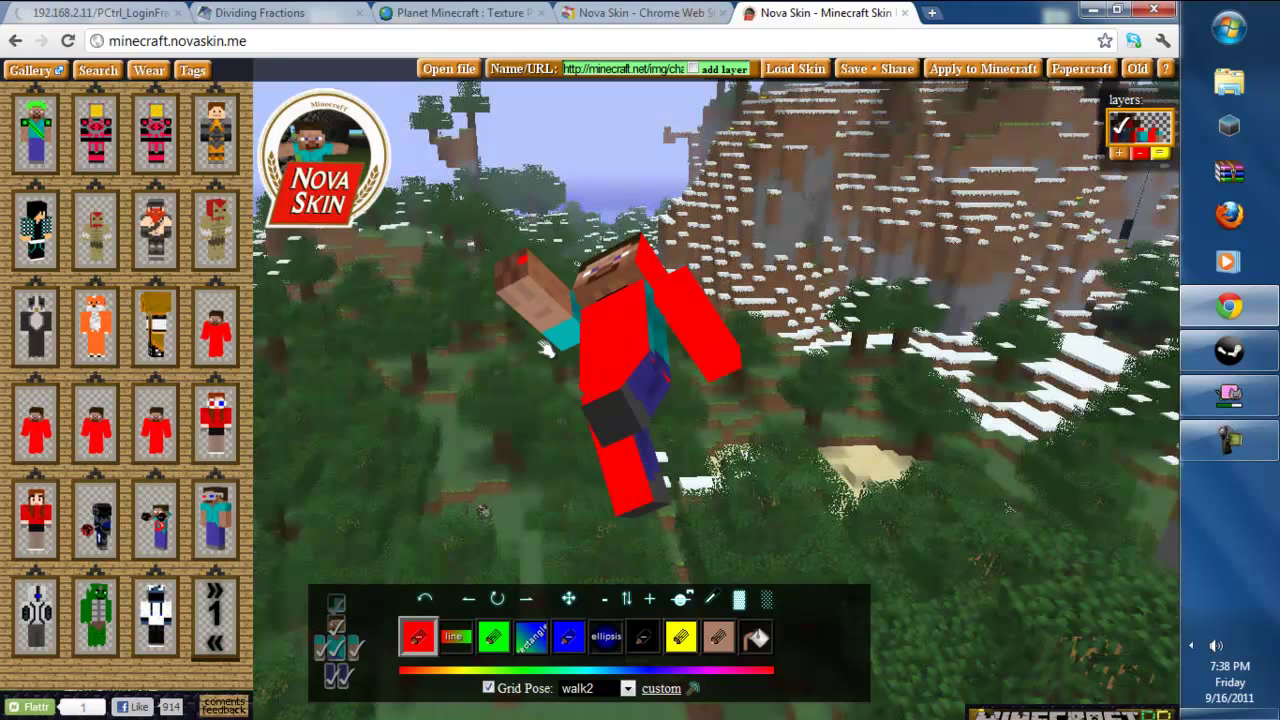
# Fill the front of the head red.
pyautogui.click(605, 288)
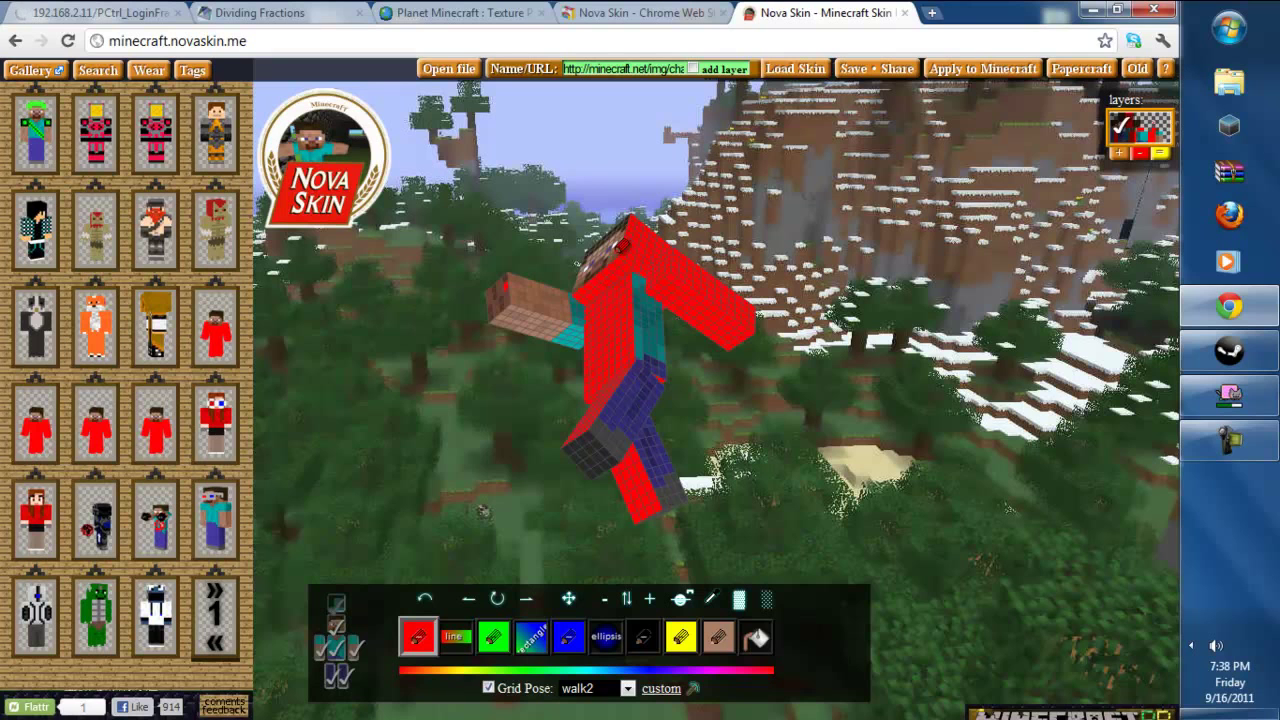
pyautogui.moveTo(626, 218); pyautogui.dragTo(656, 258, button='right')
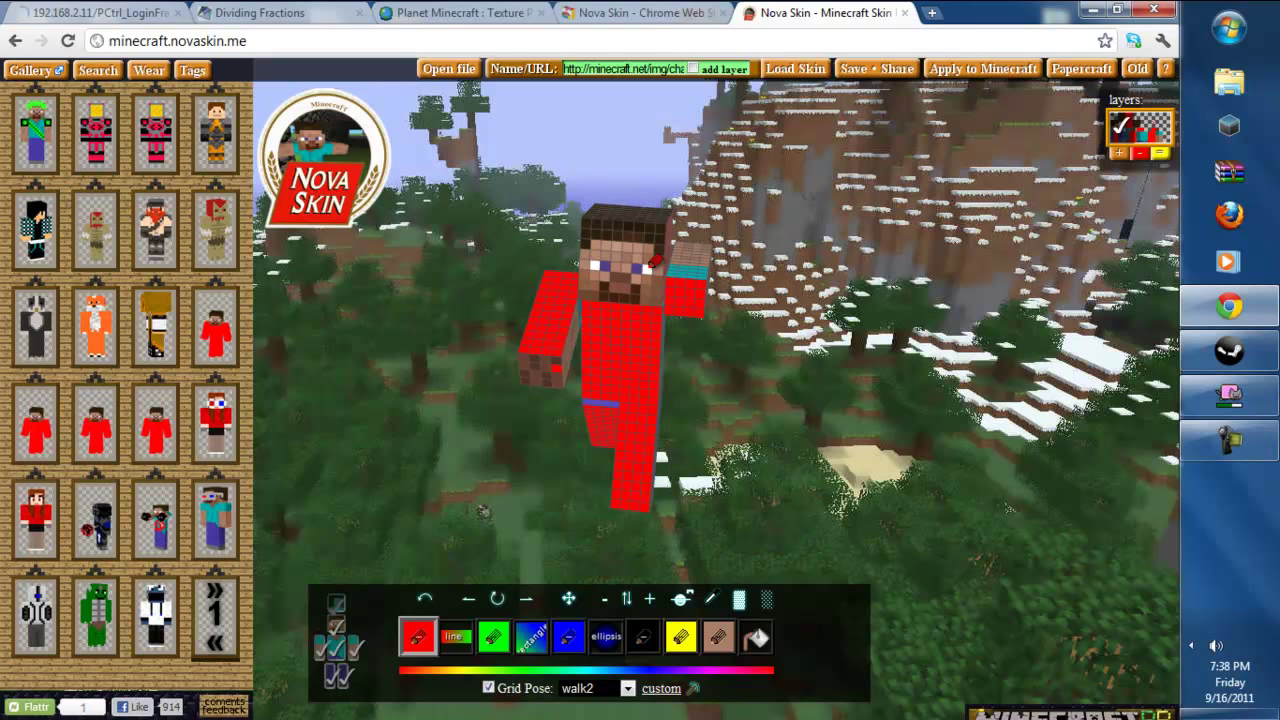
pyautogui.click(655, 262)
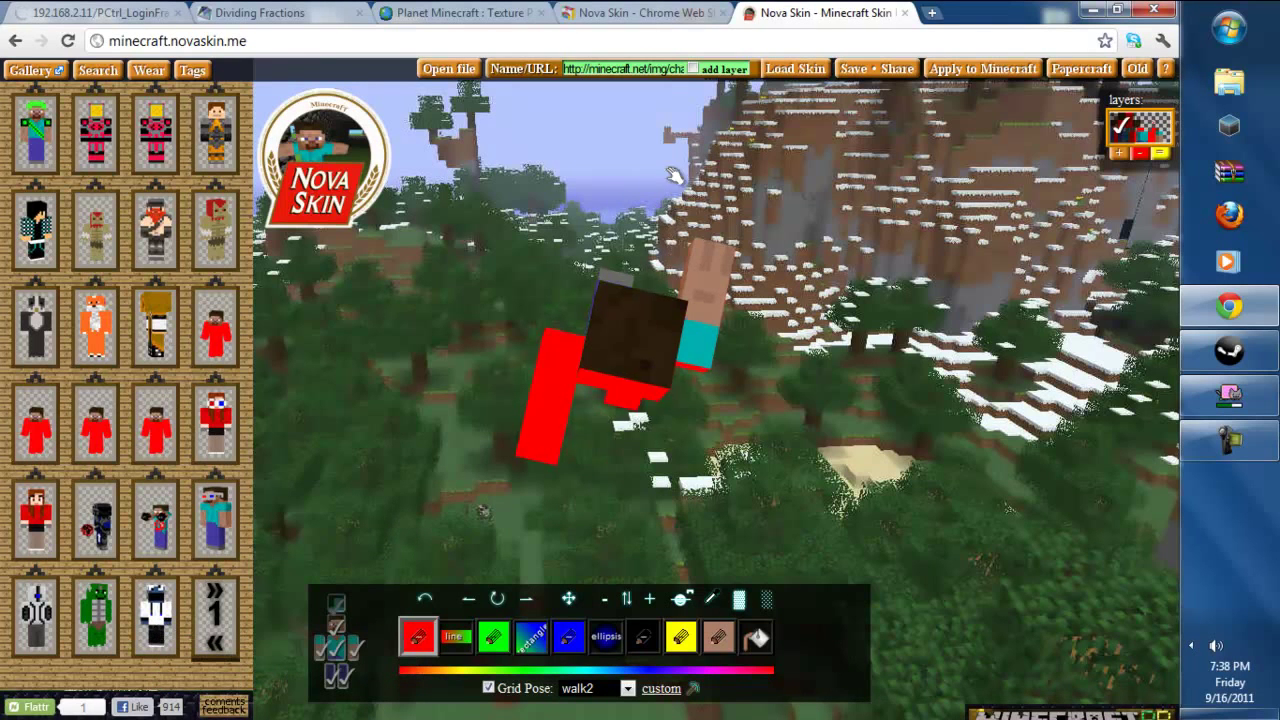
pyautogui.moveTo(680, 215); pyautogui.dragTo(658, 165)
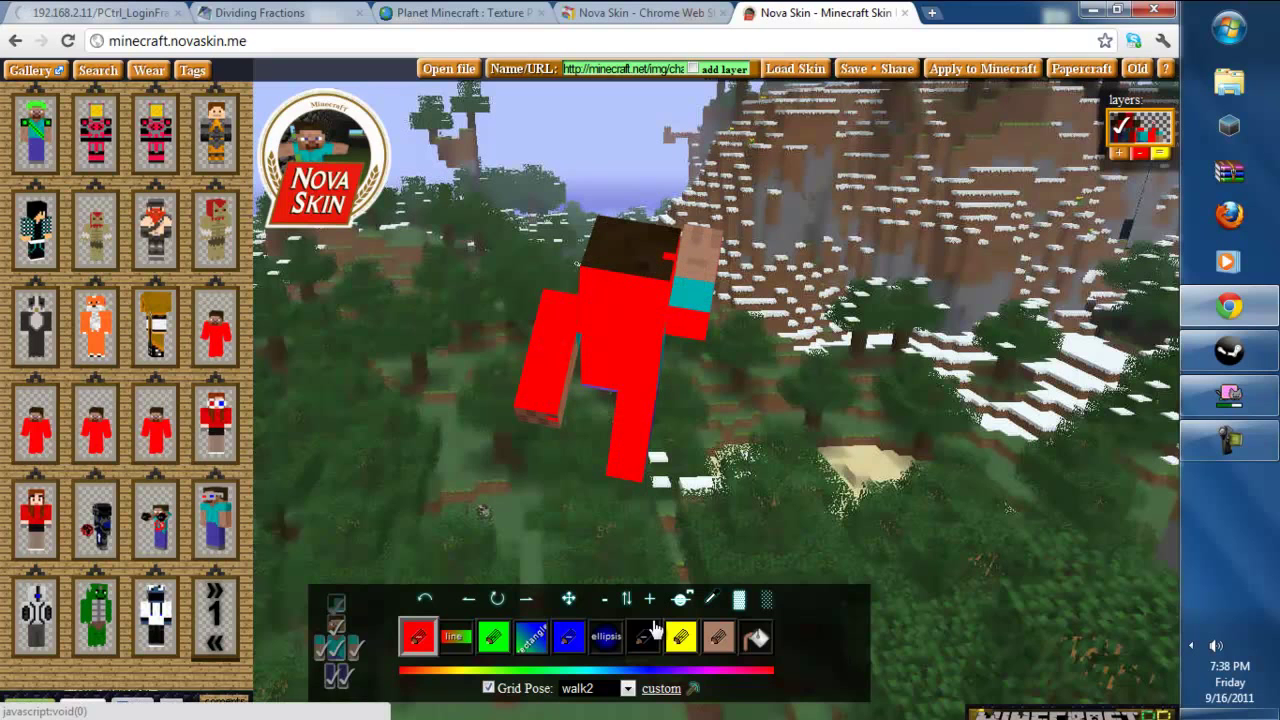
# Switch the preview to the lookUp pose and draw a small blue ellipse on the head.
pyautogui.click(628, 690)
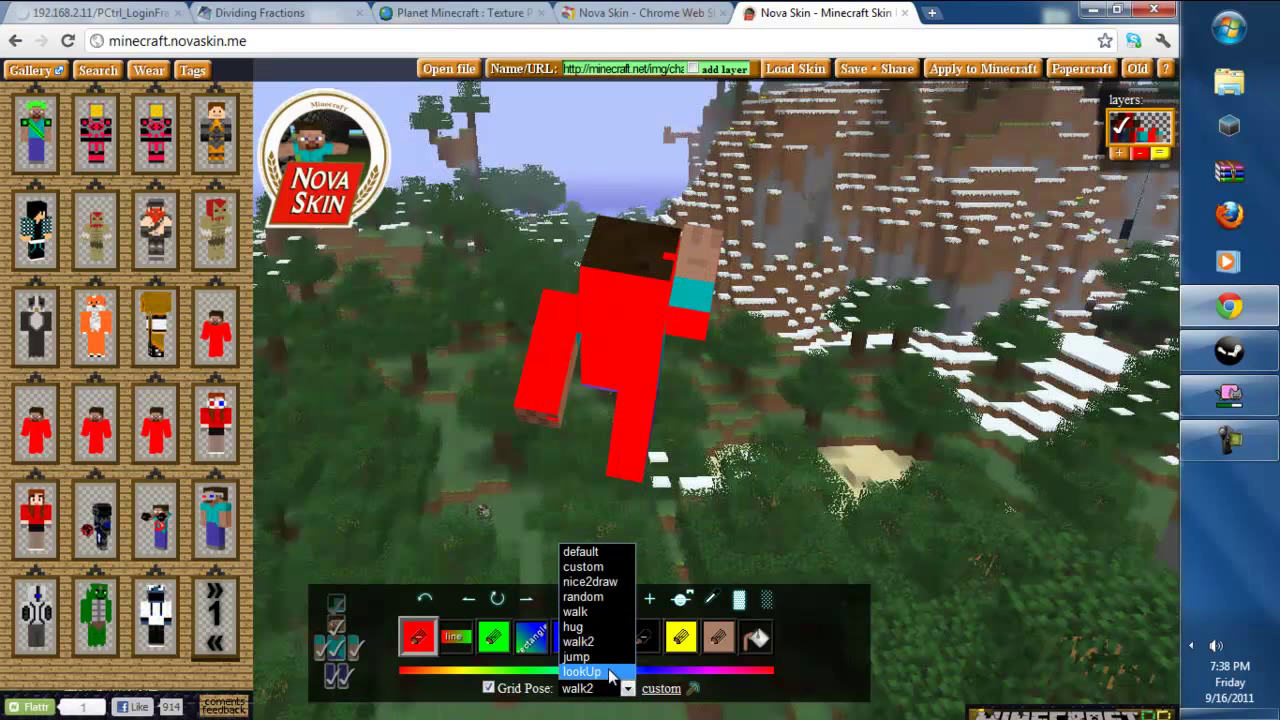
pyautogui.click(609, 672)
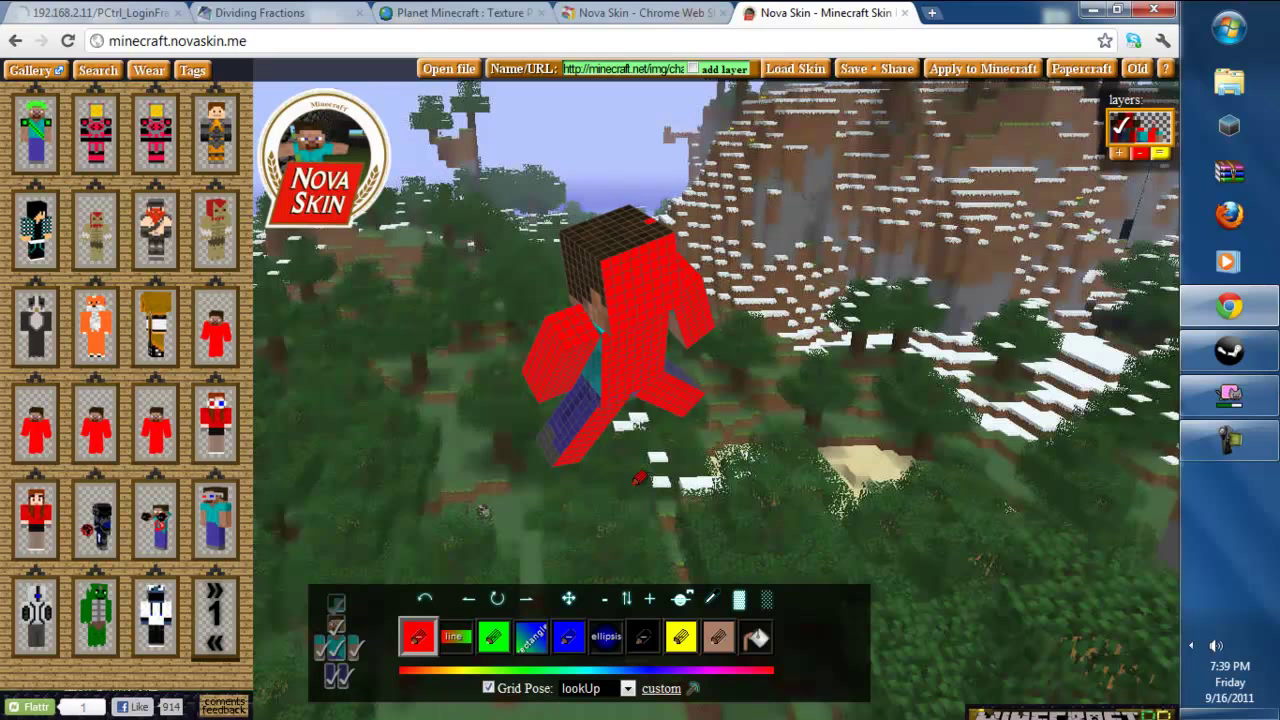
pyautogui.click(608, 638)
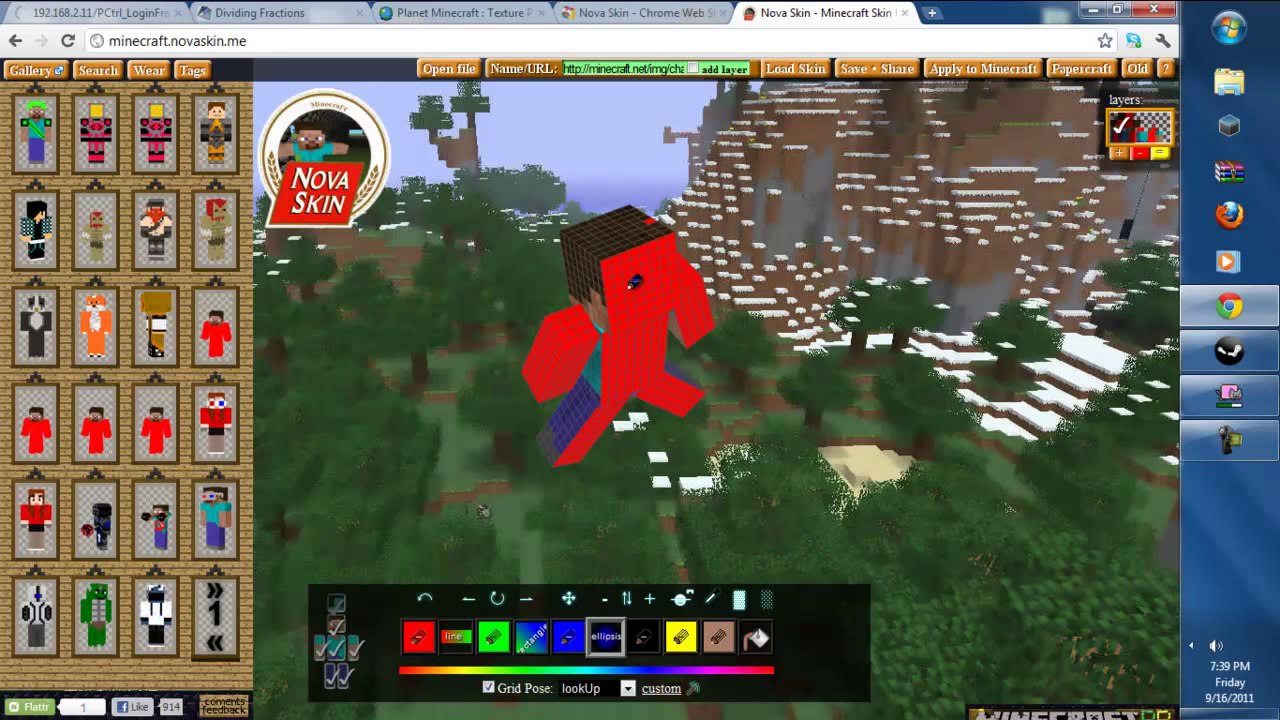
pyautogui.moveTo(652, 258); pyautogui.dragTo(641, 258)
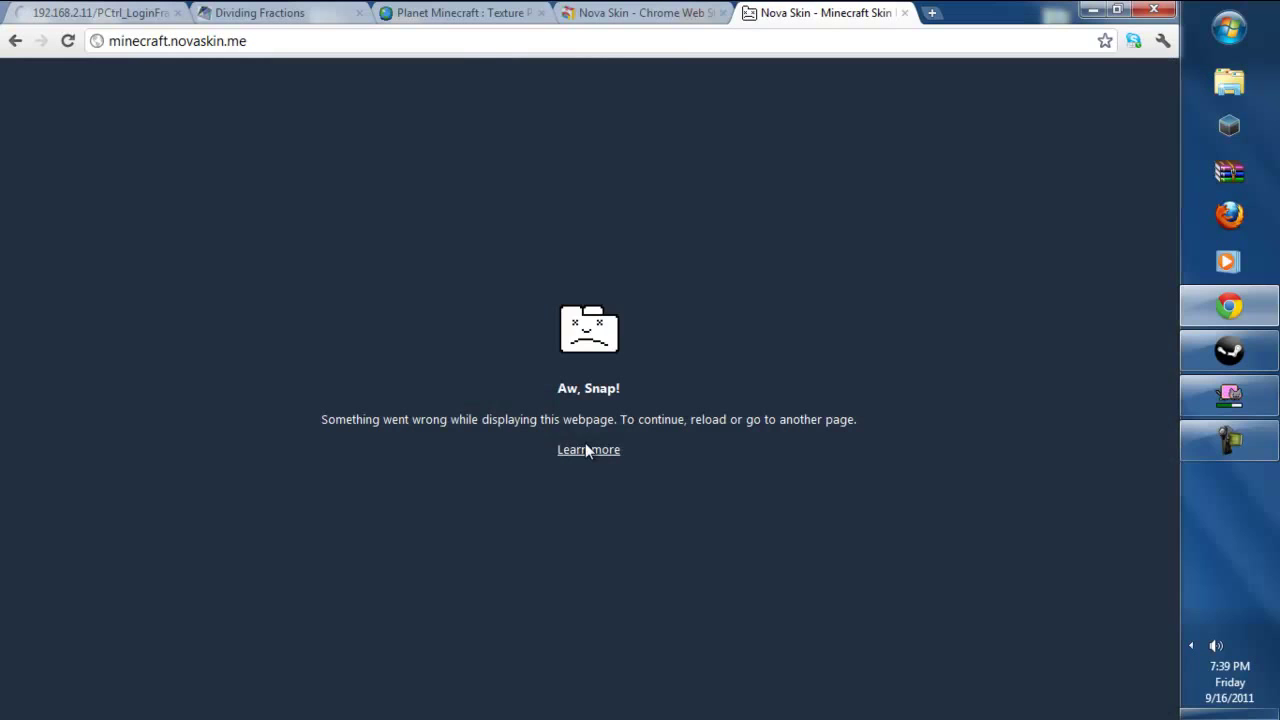
# Reload the crashed Nova Skin tab and return to the restored default Steve skin.
pyautogui.click(68, 41)
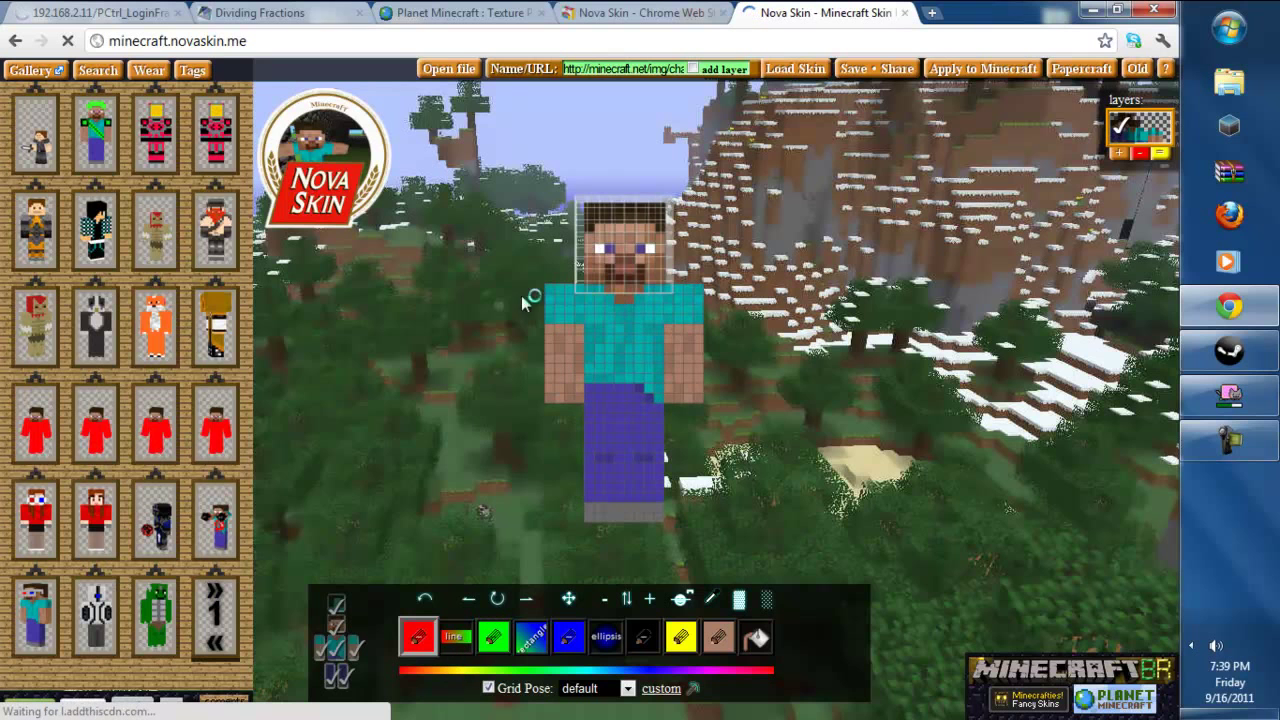
pyautogui.click(668, 10)
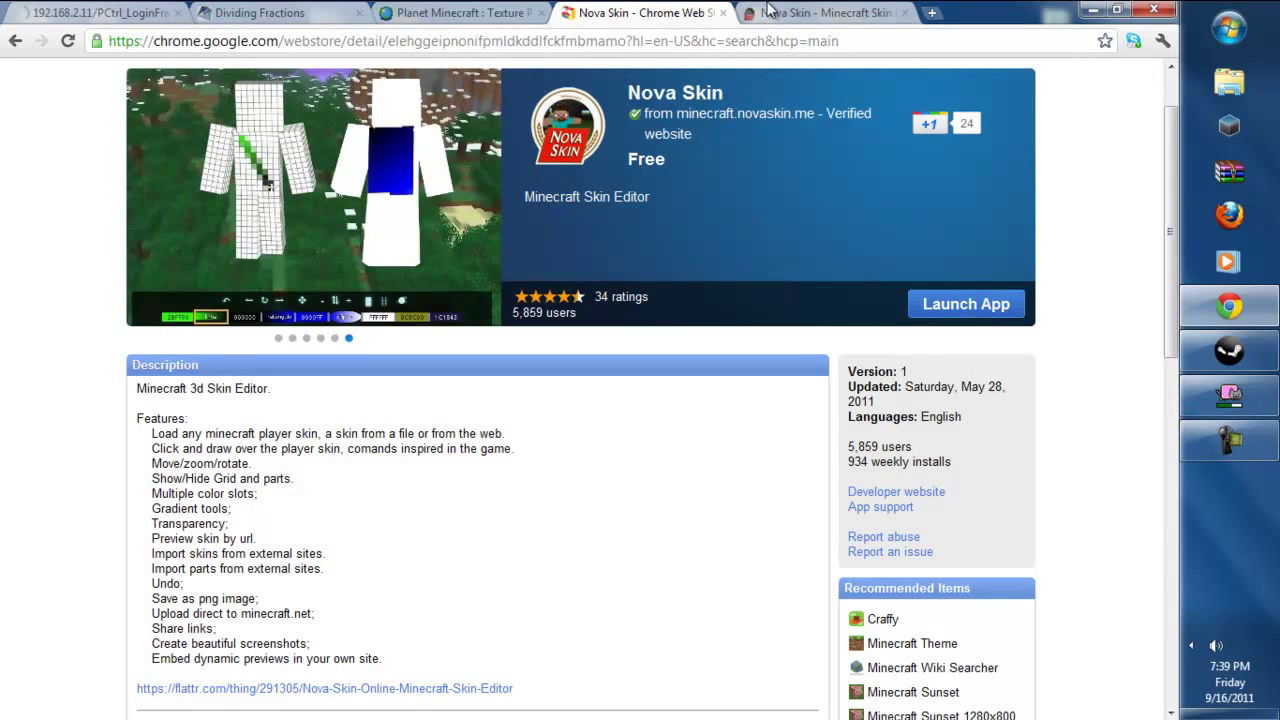
pyautogui.moveTo(313, 196)
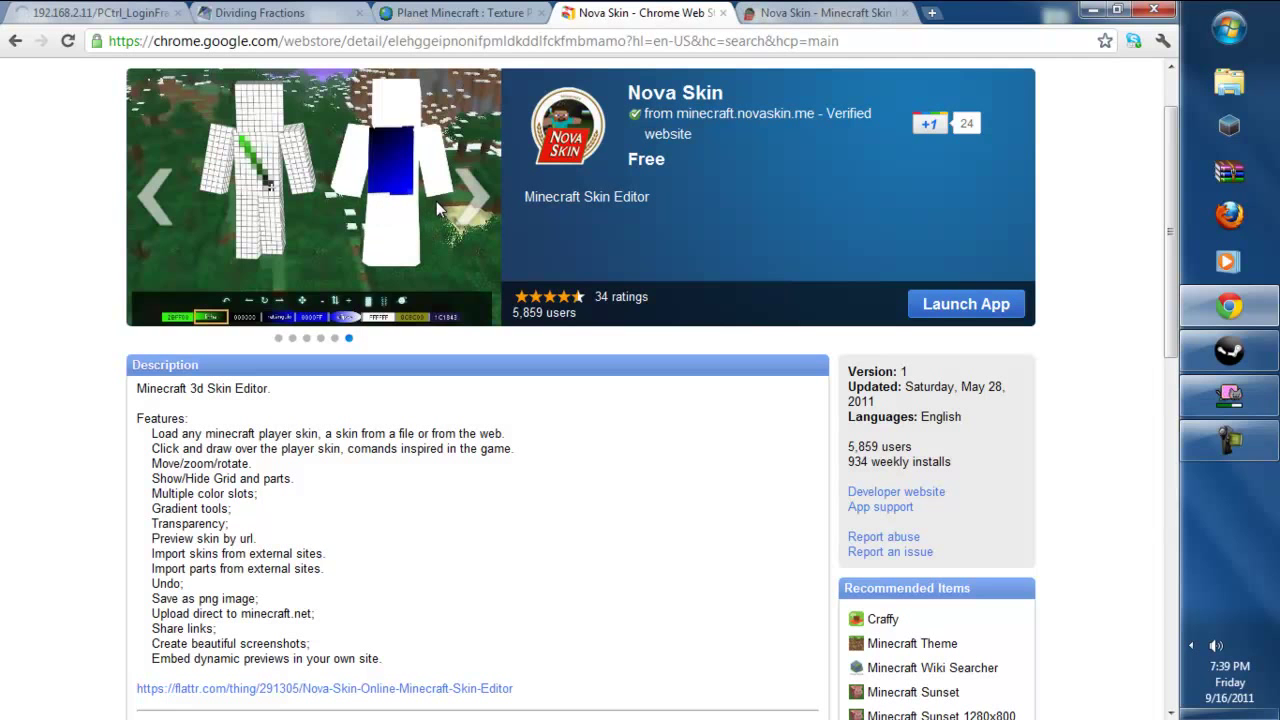
pyautogui.click(766, 10)
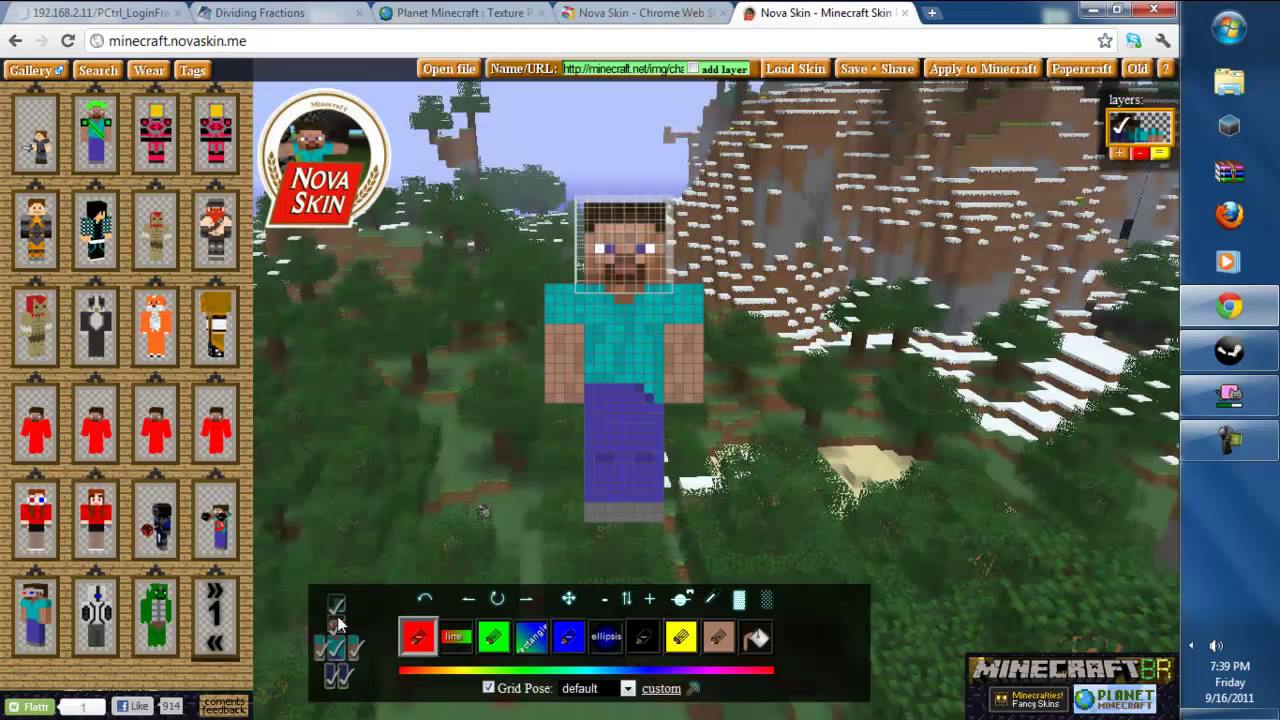
pyautogui.click(739, 600)
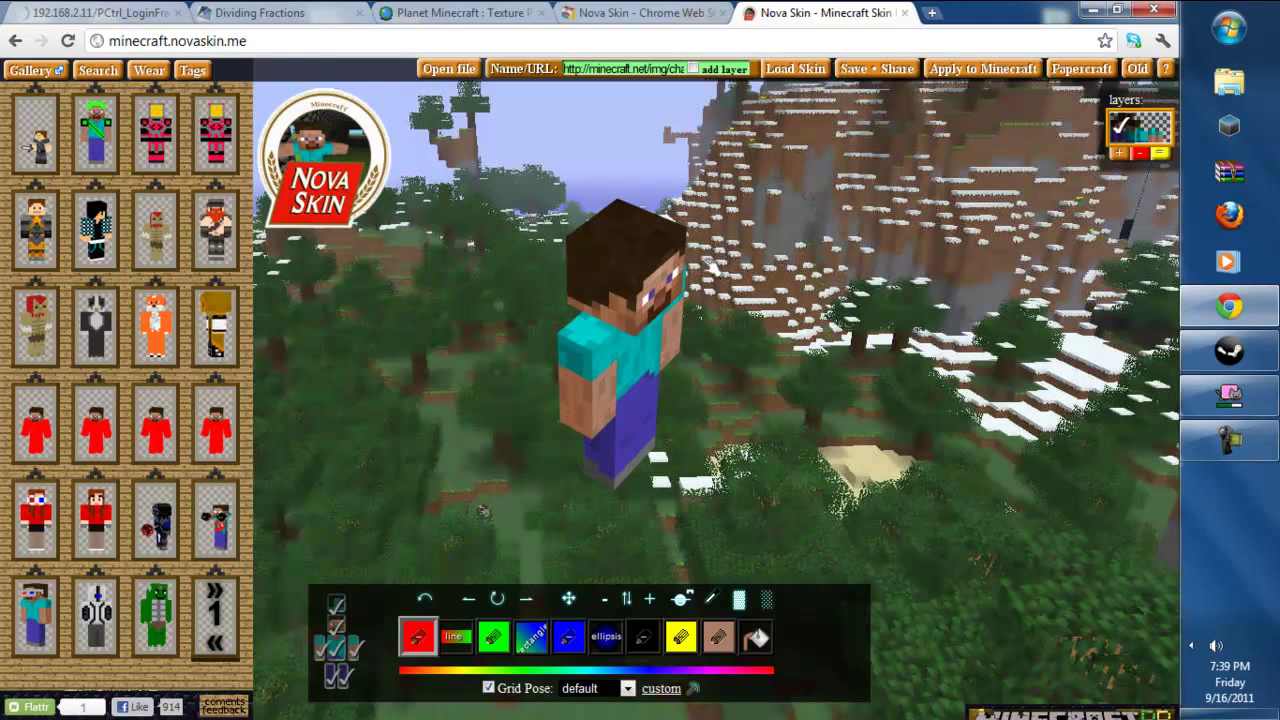
pyautogui.moveTo(710, 264); pyautogui.dragTo(690, 258)
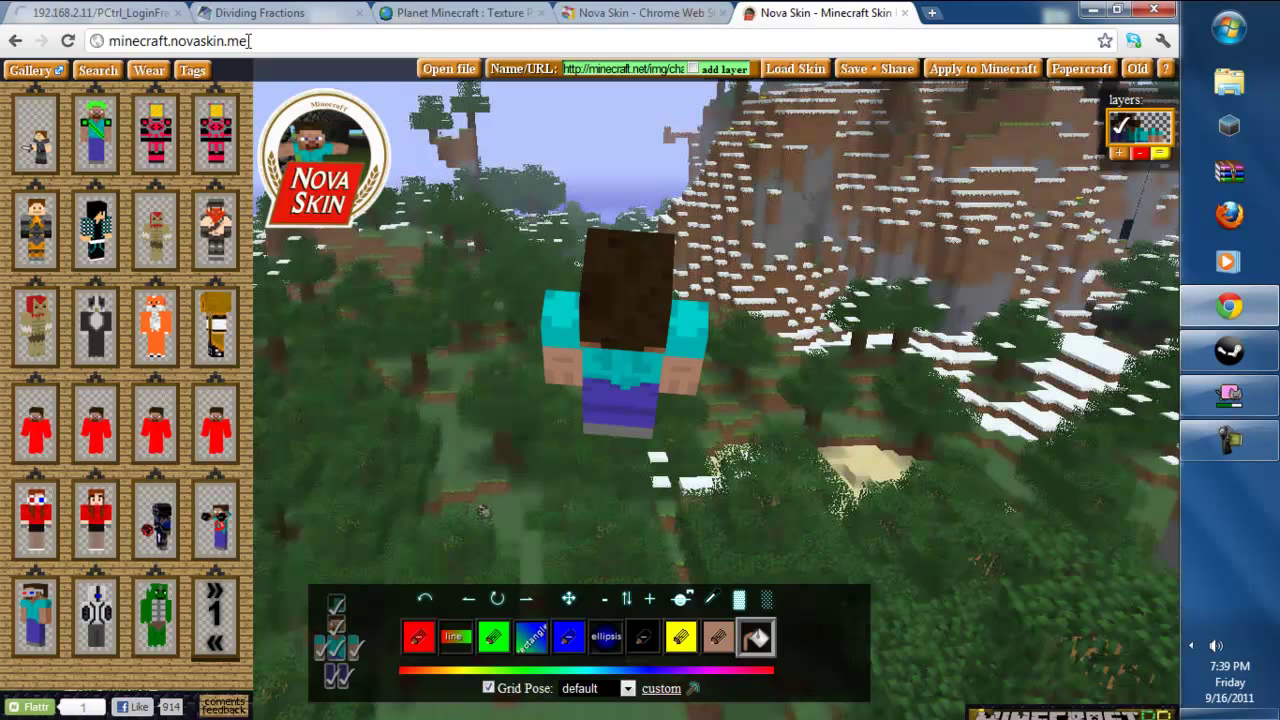
# Add the Ninja-mask part from Clothing & Extras as a layer over Steve.
pyautogui.click(150, 70)
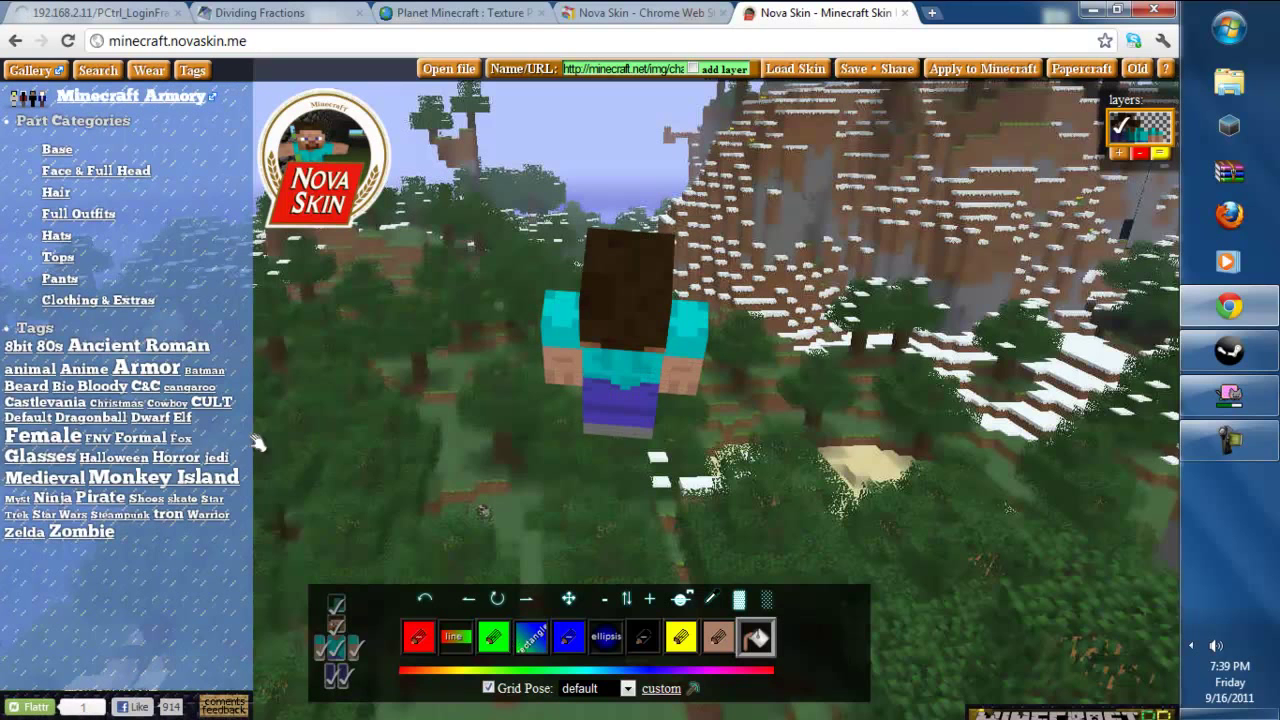
pyautogui.click(113, 302)
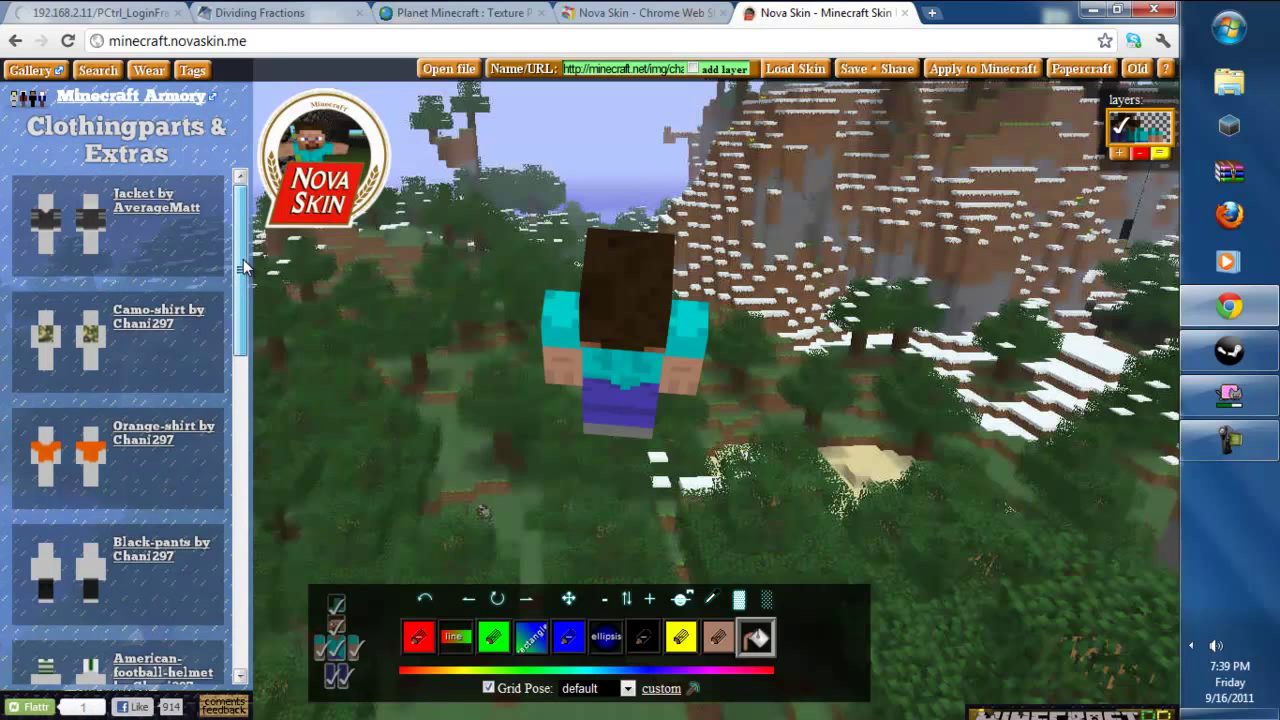
pyautogui.moveTo(243, 266); pyautogui.dragTo(243, 266)
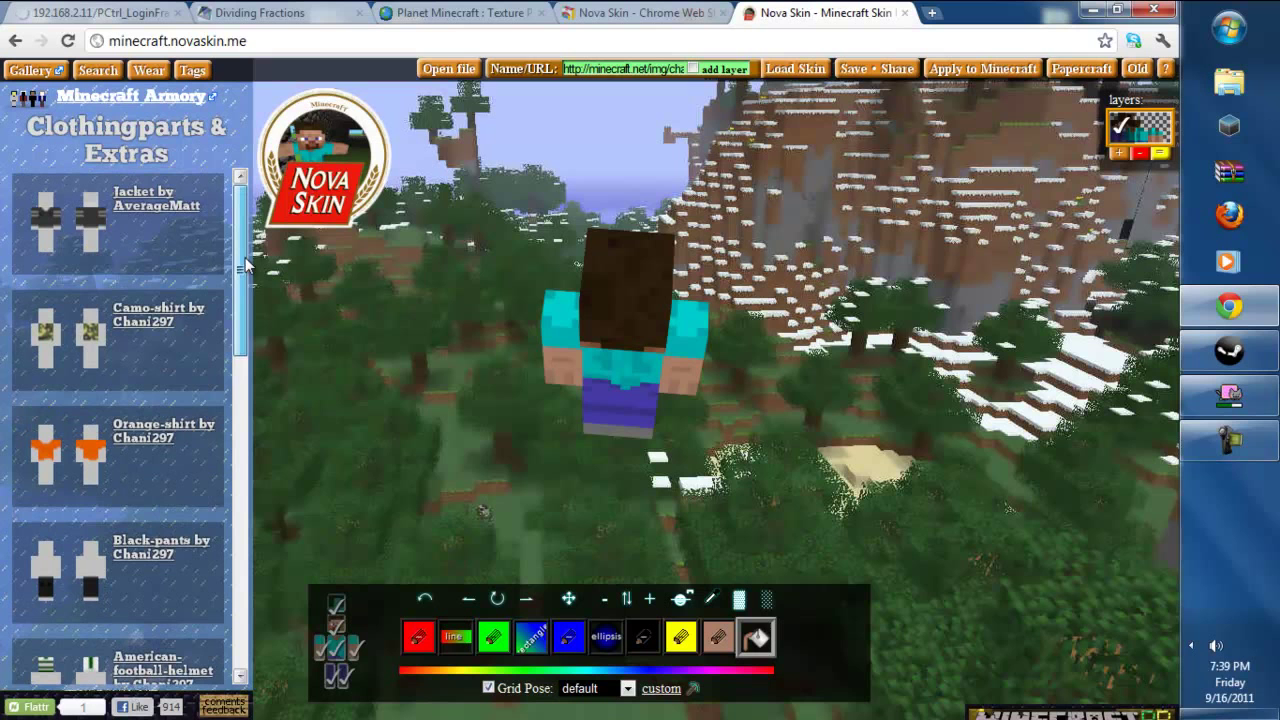
pyautogui.moveTo(245, 266); pyautogui.dragTo(240, 398)
pyautogui.scroll(-1, 240, 398)
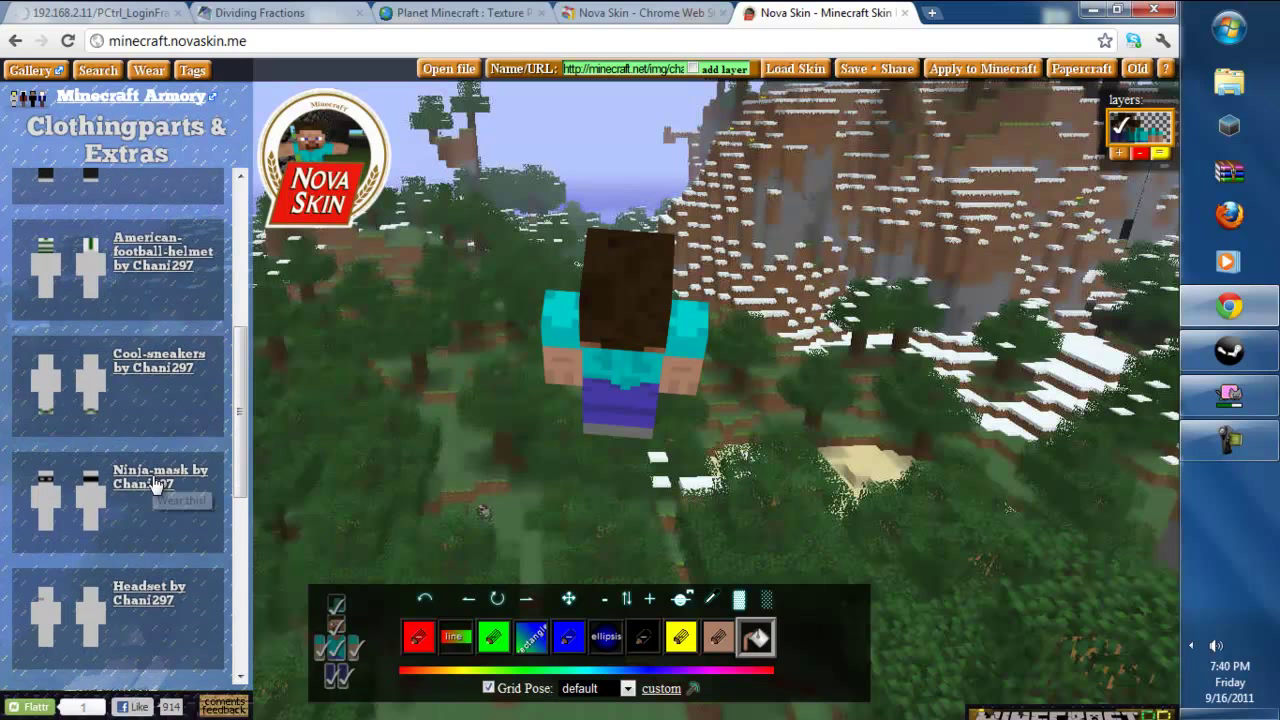
pyautogui.click(155, 482)
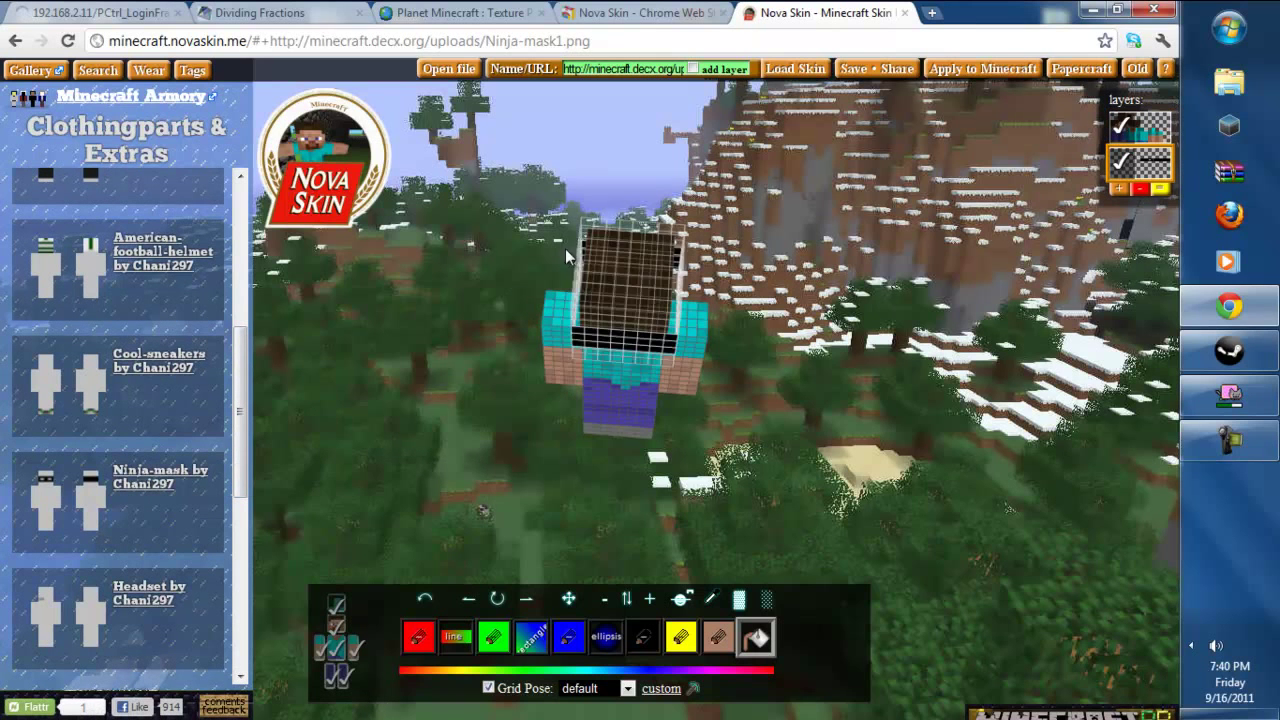
pyautogui.moveTo(715, 344)
pyautogui.mouseDown()
pyautogui.moveTo(543, 267)
pyautogui.moveTo(550, 192)
pyautogui.mouseUp()
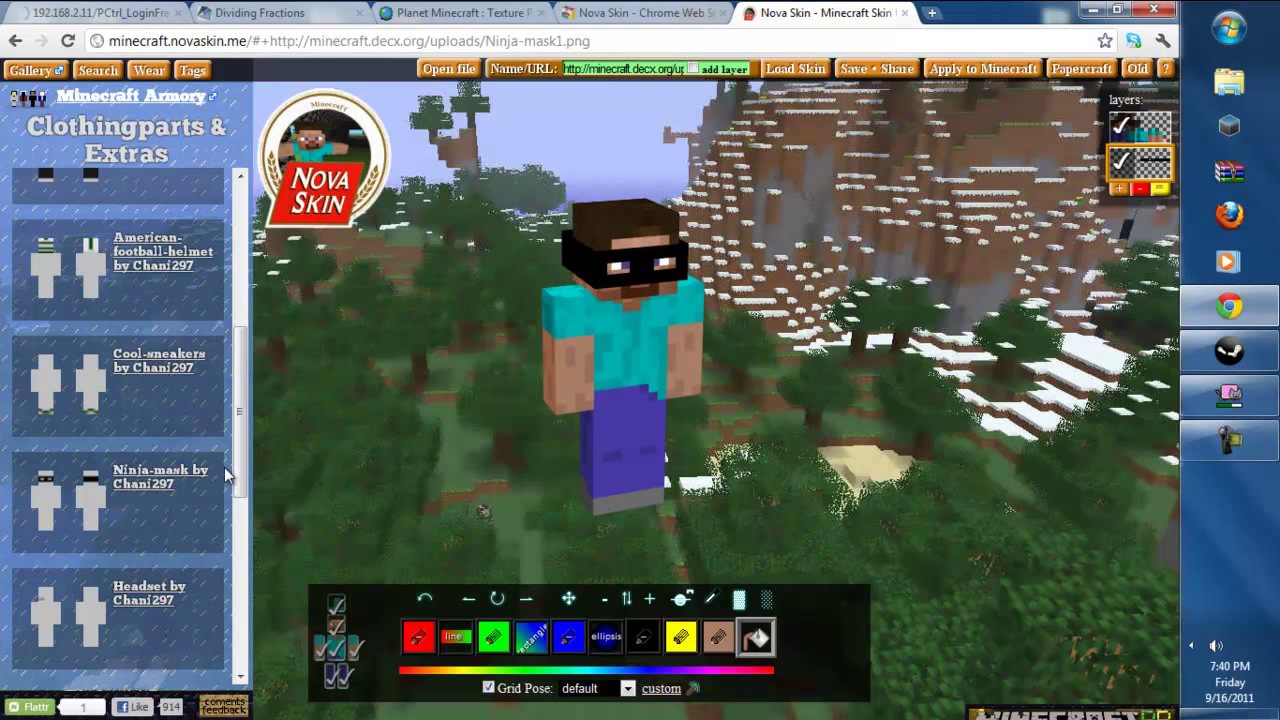
pyautogui.moveTo(244, 442); pyautogui.dragTo(257, 621)
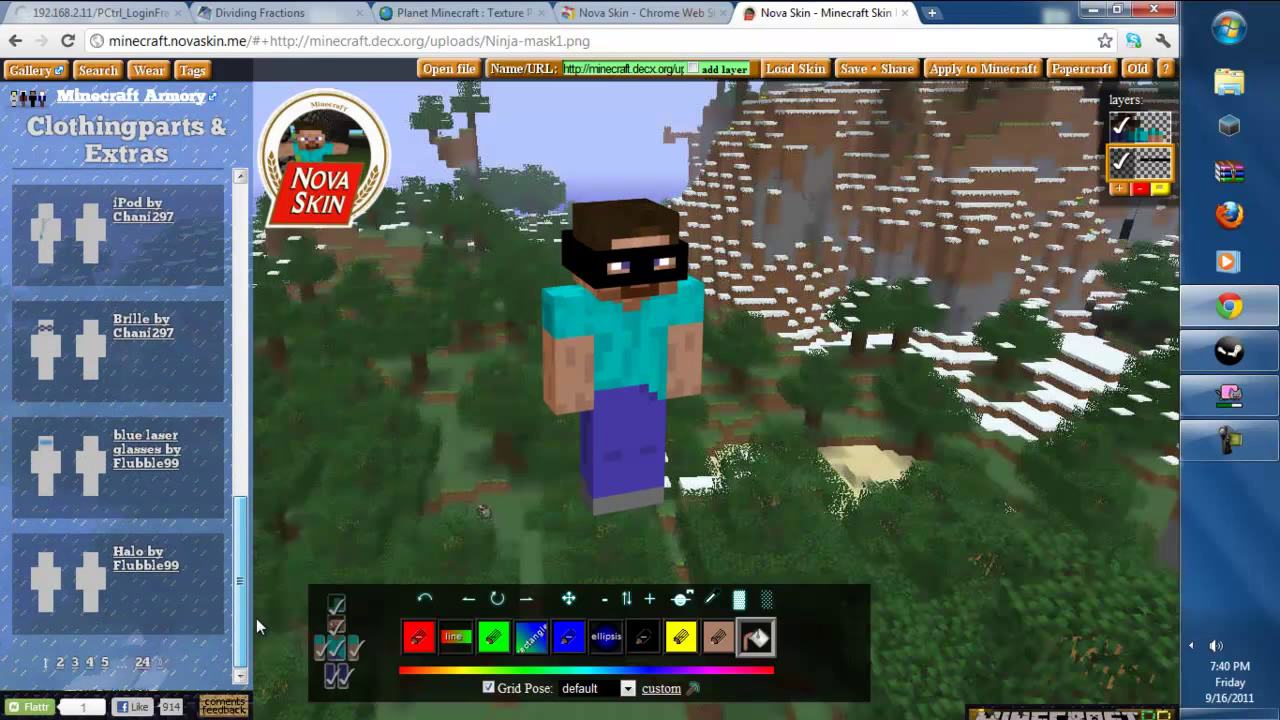
pyautogui.moveTo(241, 560); pyautogui.dragTo(247, 393)
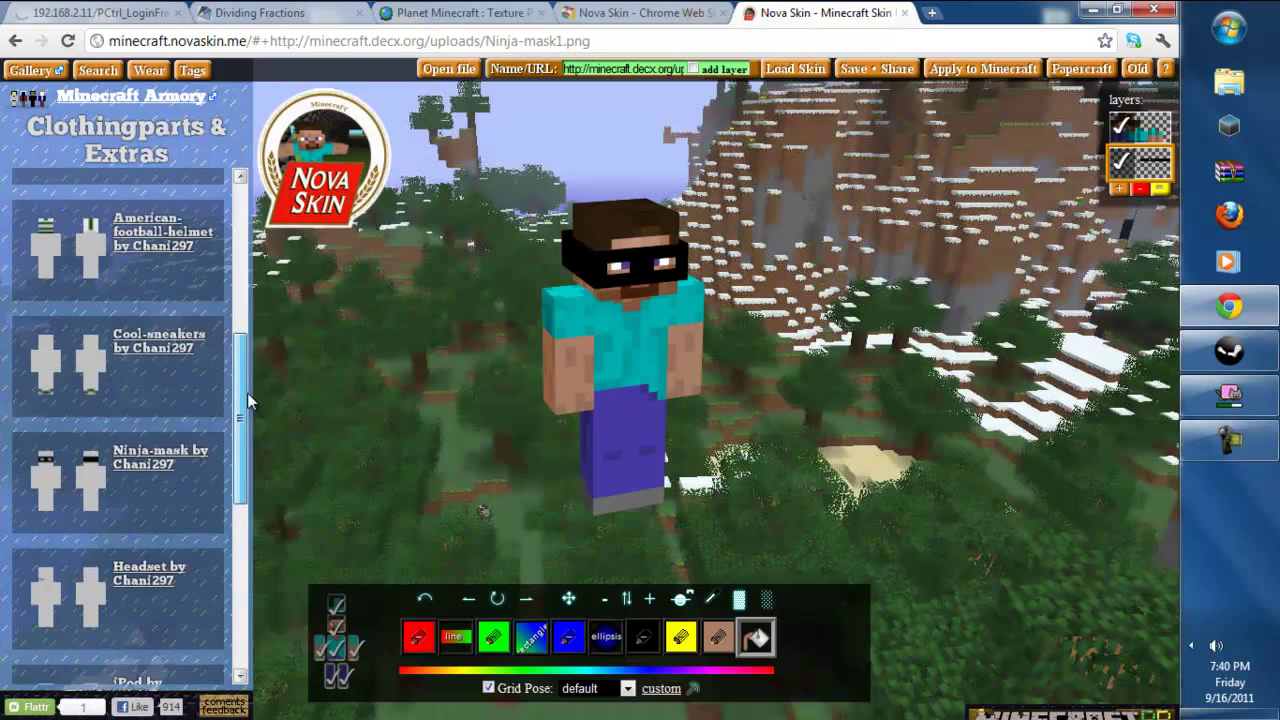
# Close the decx tab and load the 'Fox by Derp' skin from the Base gallery.
pyautogui.click(160, 100)
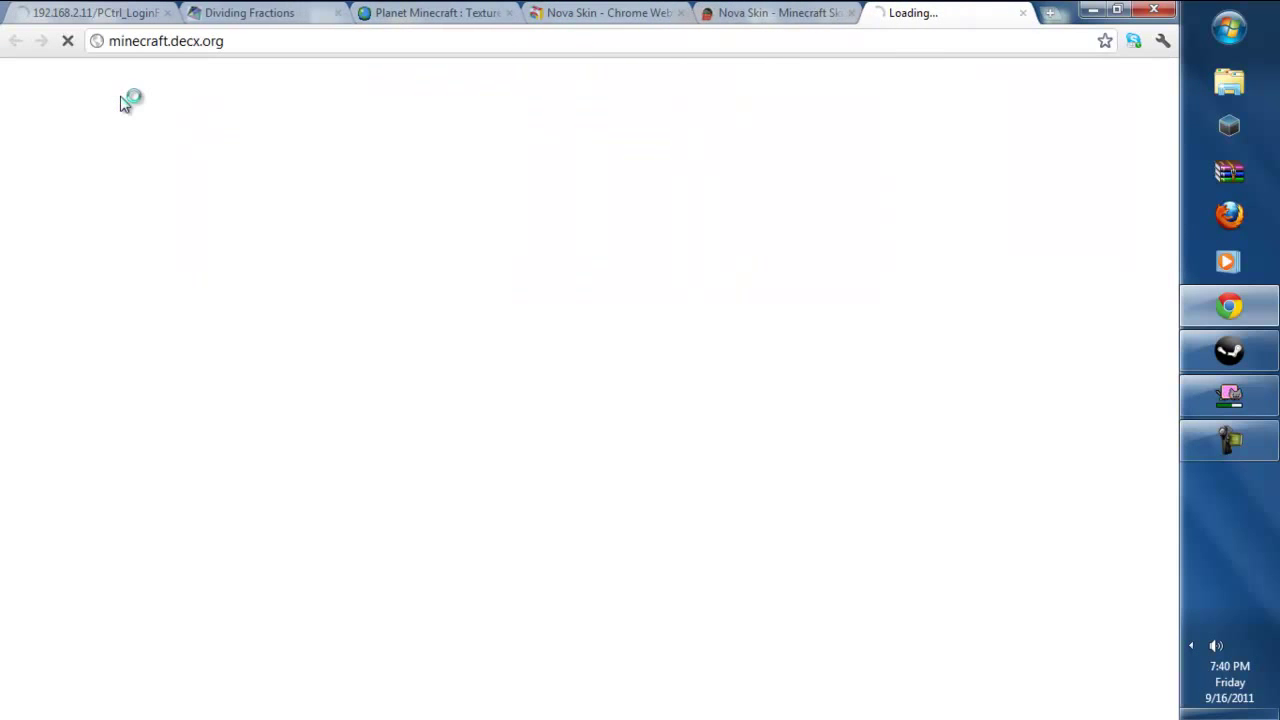
pyautogui.click(1021, 12)
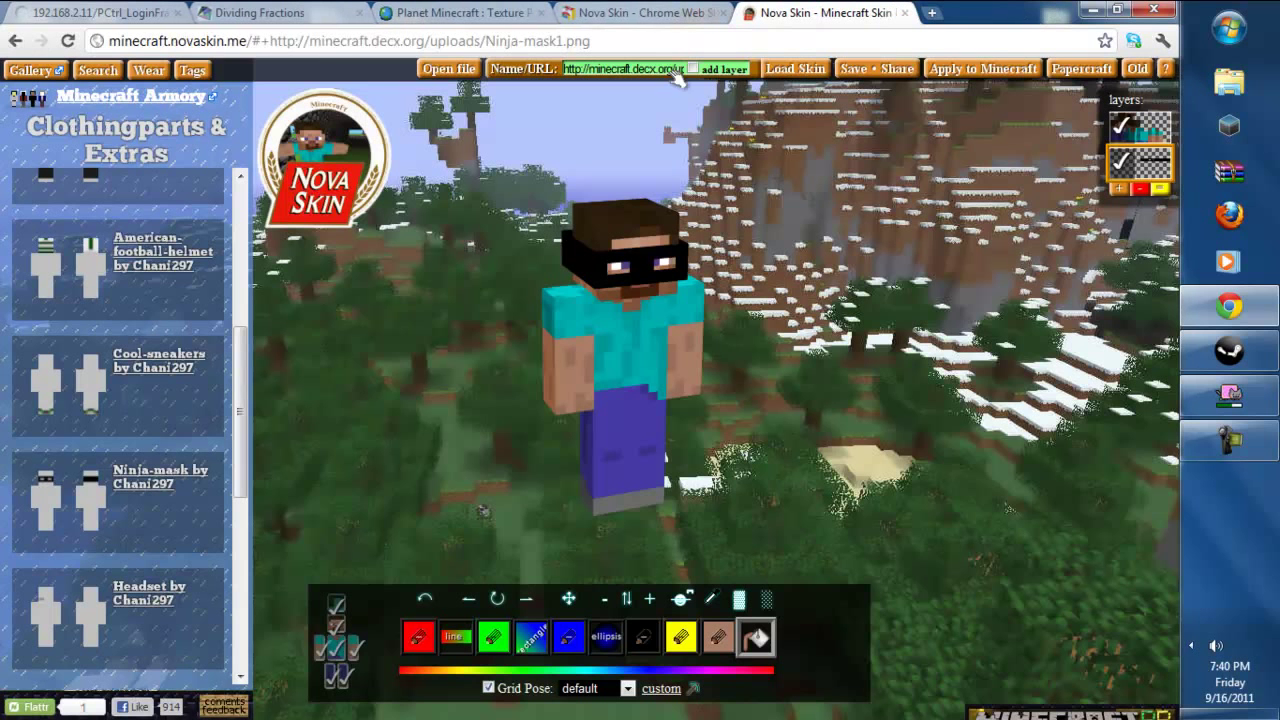
pyautogui.click(137, 69)
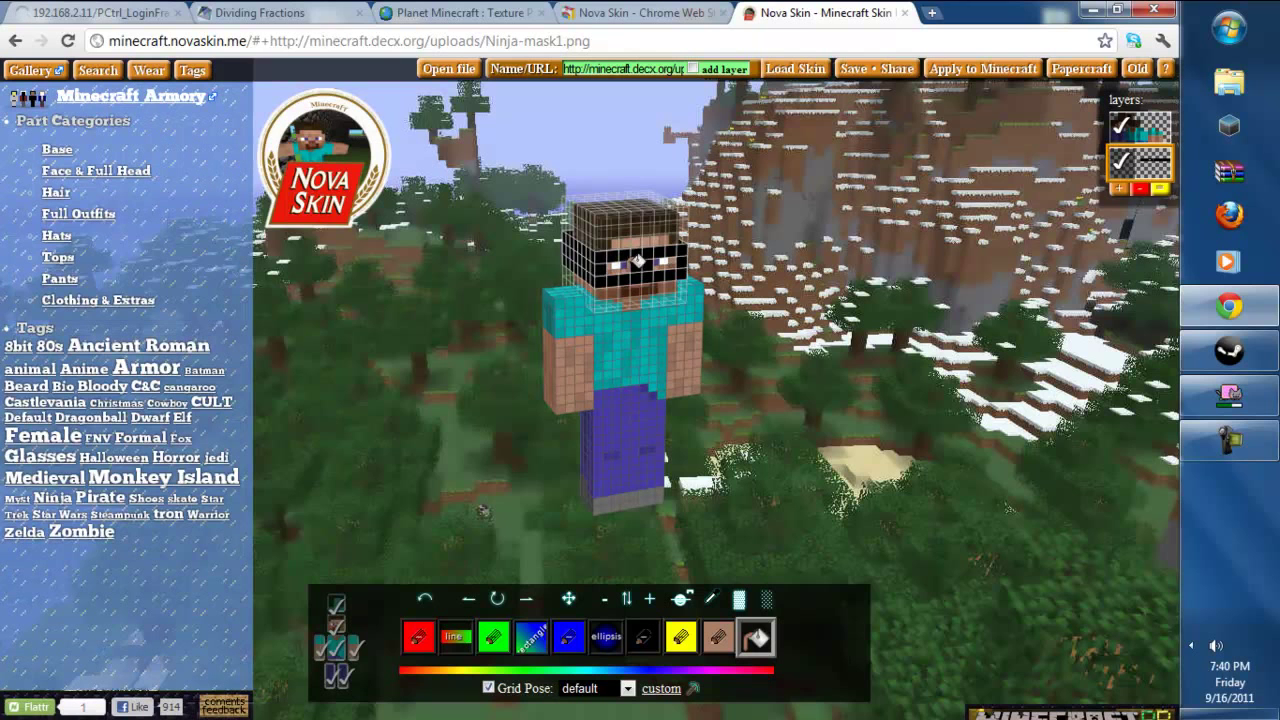
pyautogui.click(47, 152)
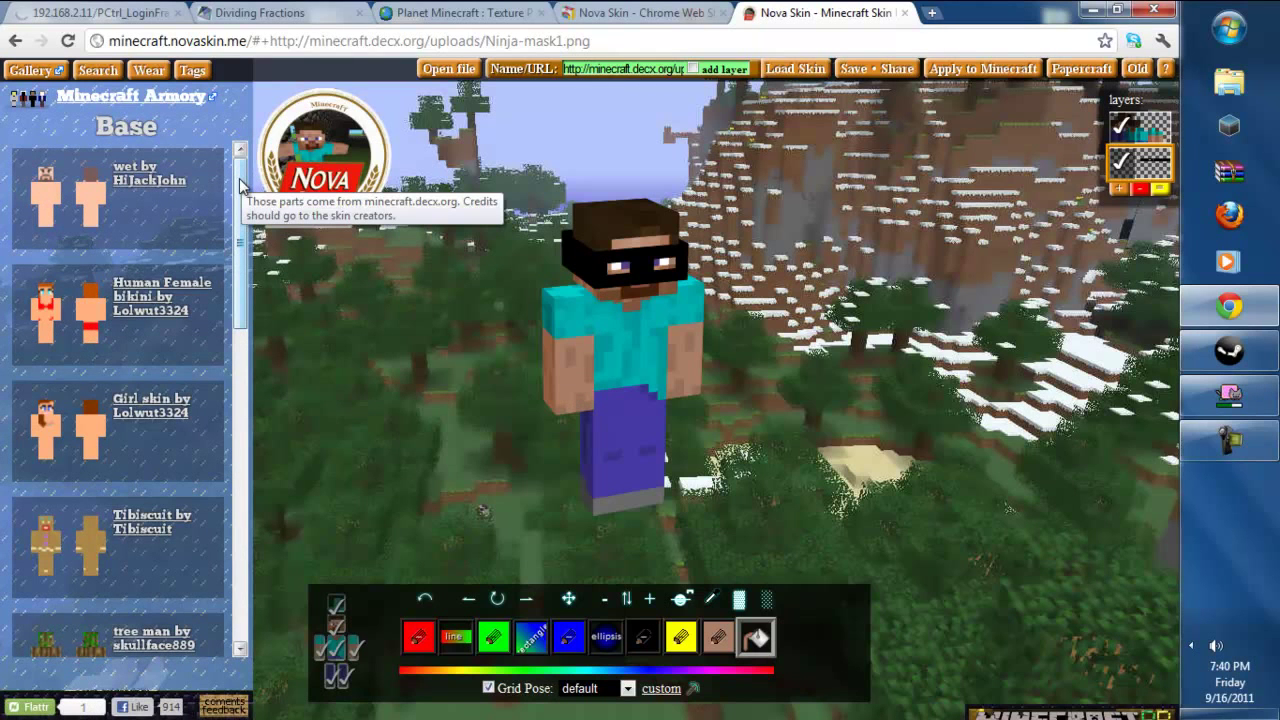
pyautogui.moveTo(240, 185); pyautogui.dragTo(245, 289)
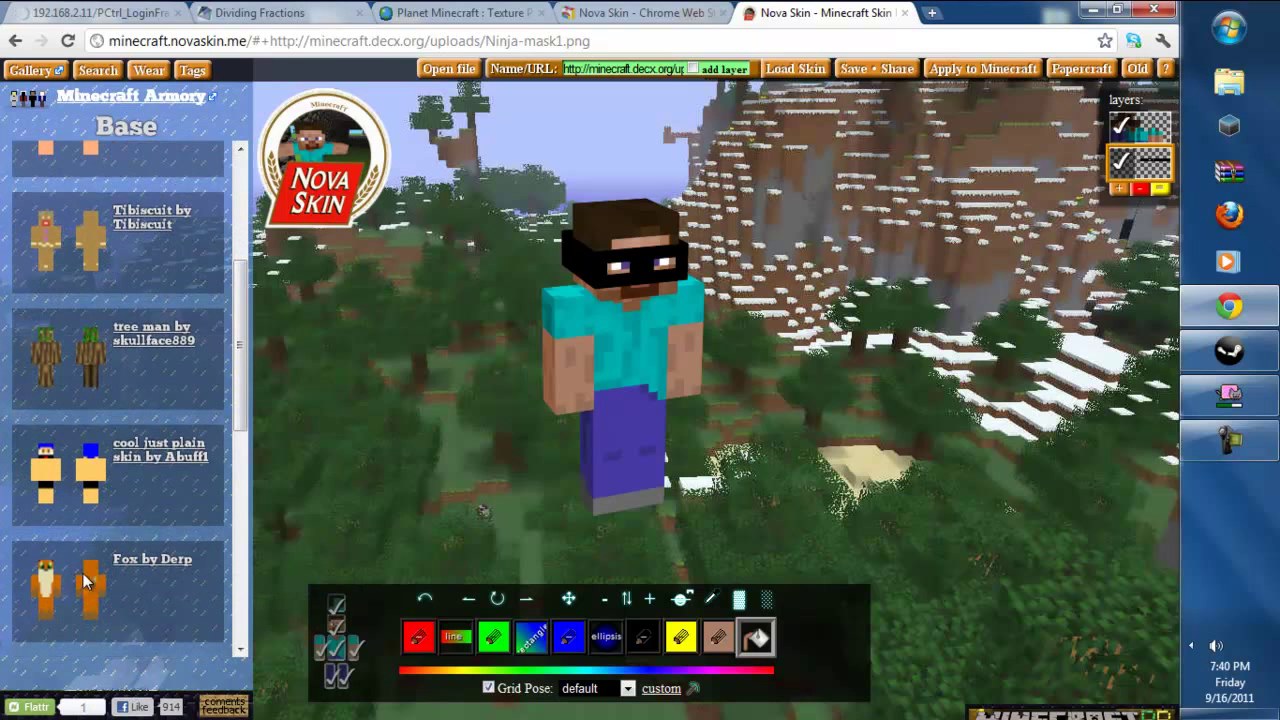
pyautogui.click(135, 562)
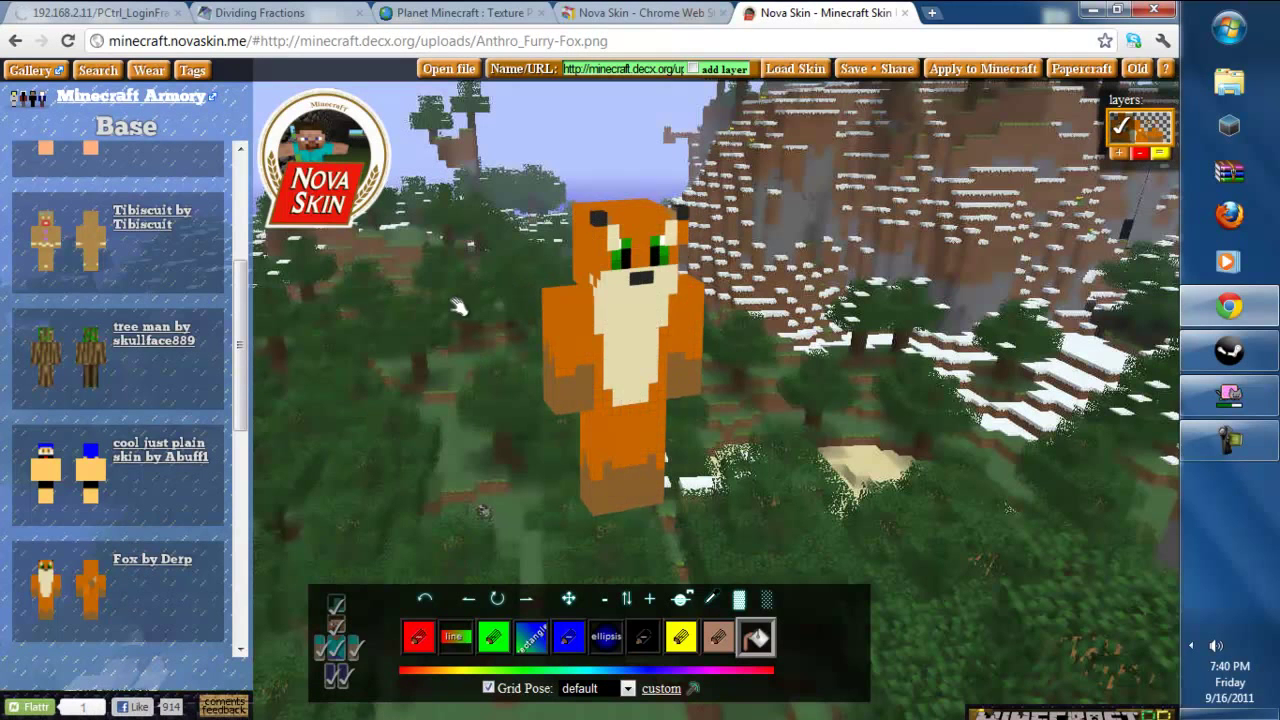
pyautogui.moveTo(455, 308); pyautogui.dragTo(485, 272)
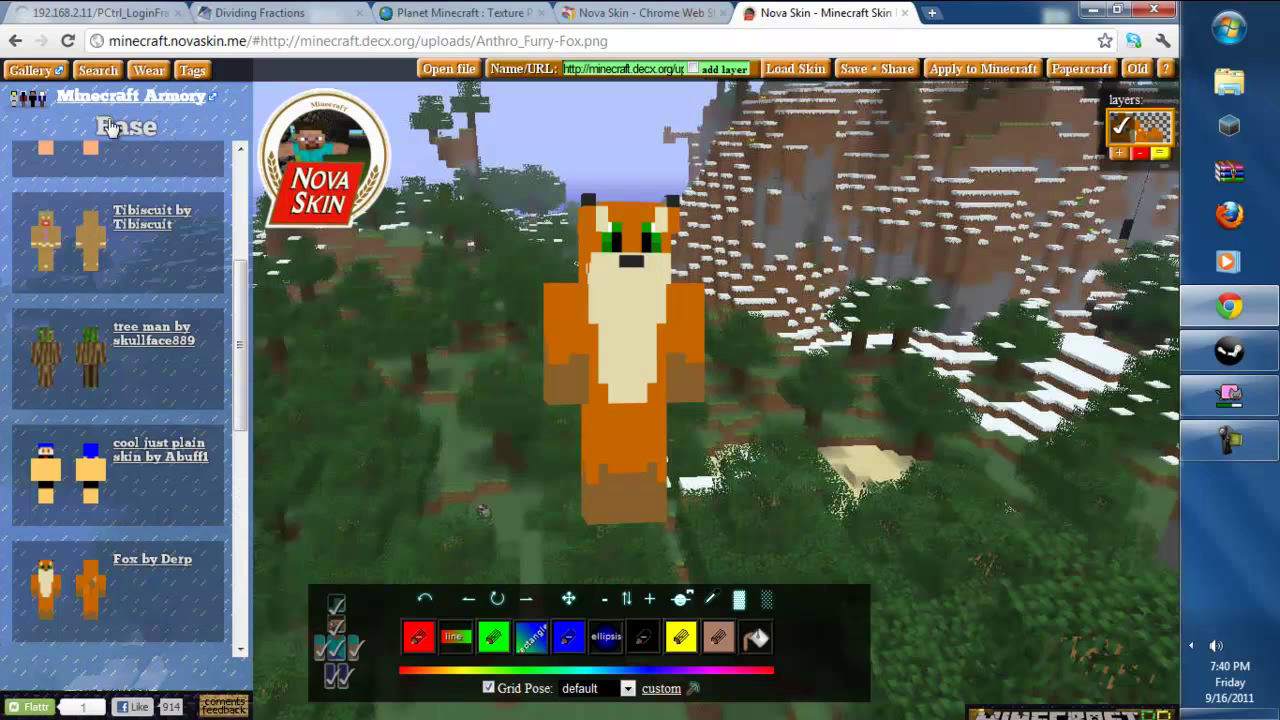
# Add the black Ninja-mask part from Clothing & Extras across the fox's eyes.
pyautogui.click(145, 74)
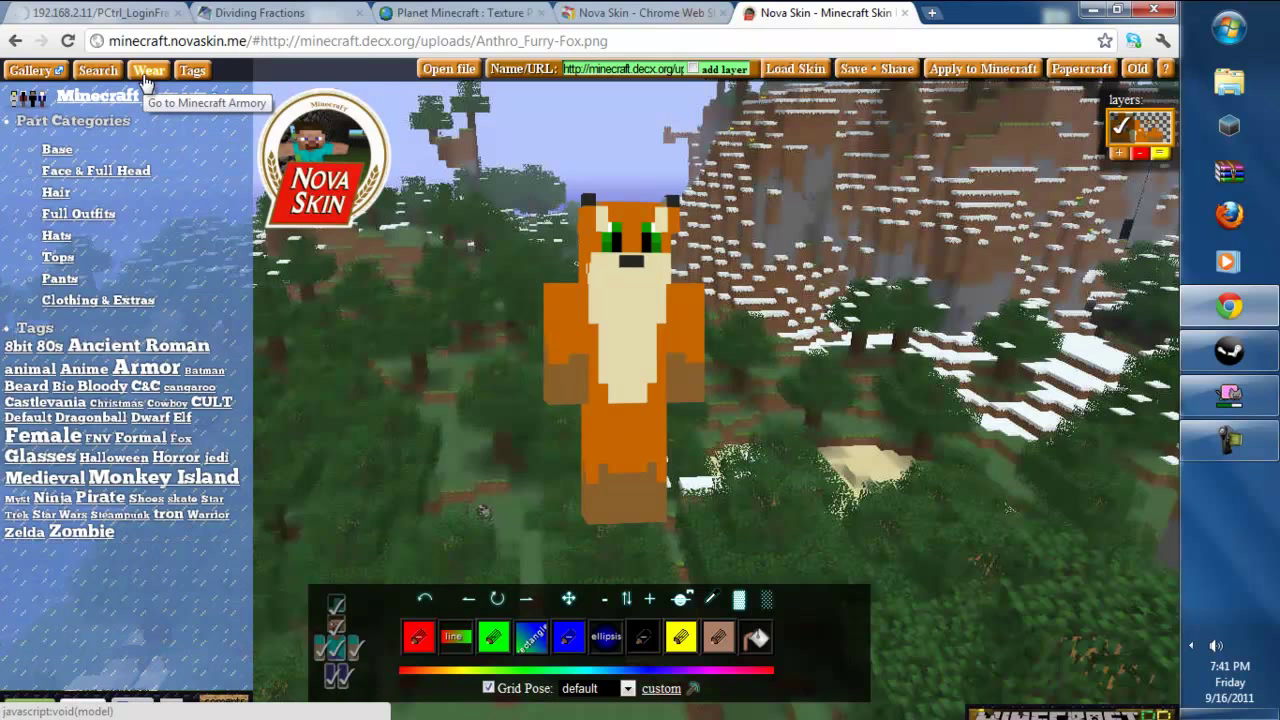
pyautogui.click(62, 306)
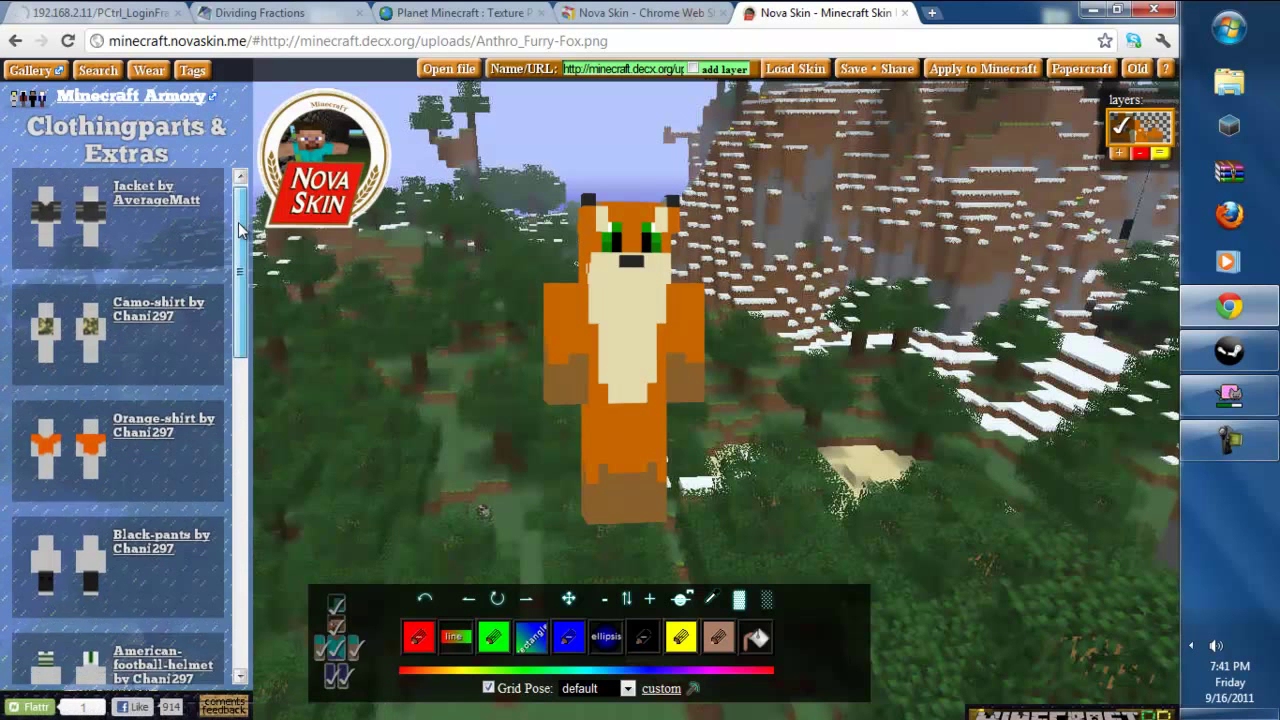
pyautogui.moveTo(241, 226); pyautogui.dragTo(252, 393)
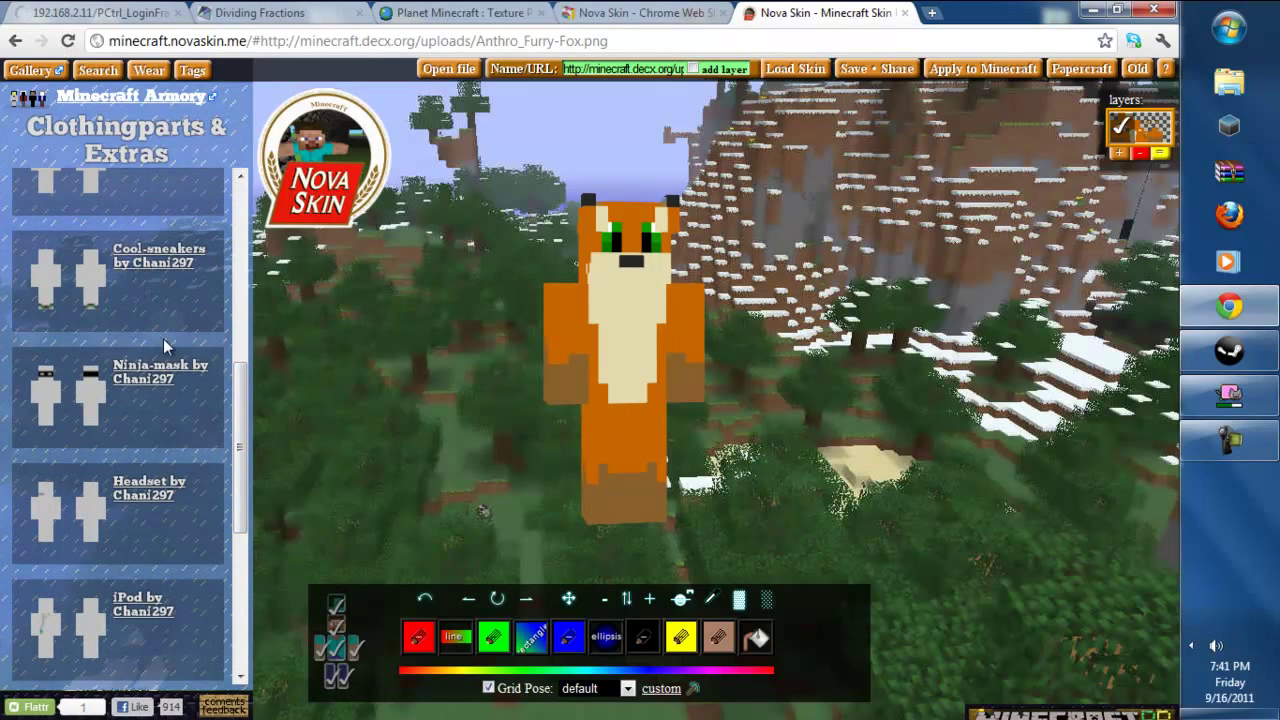
pyautogui.click(152, 378)
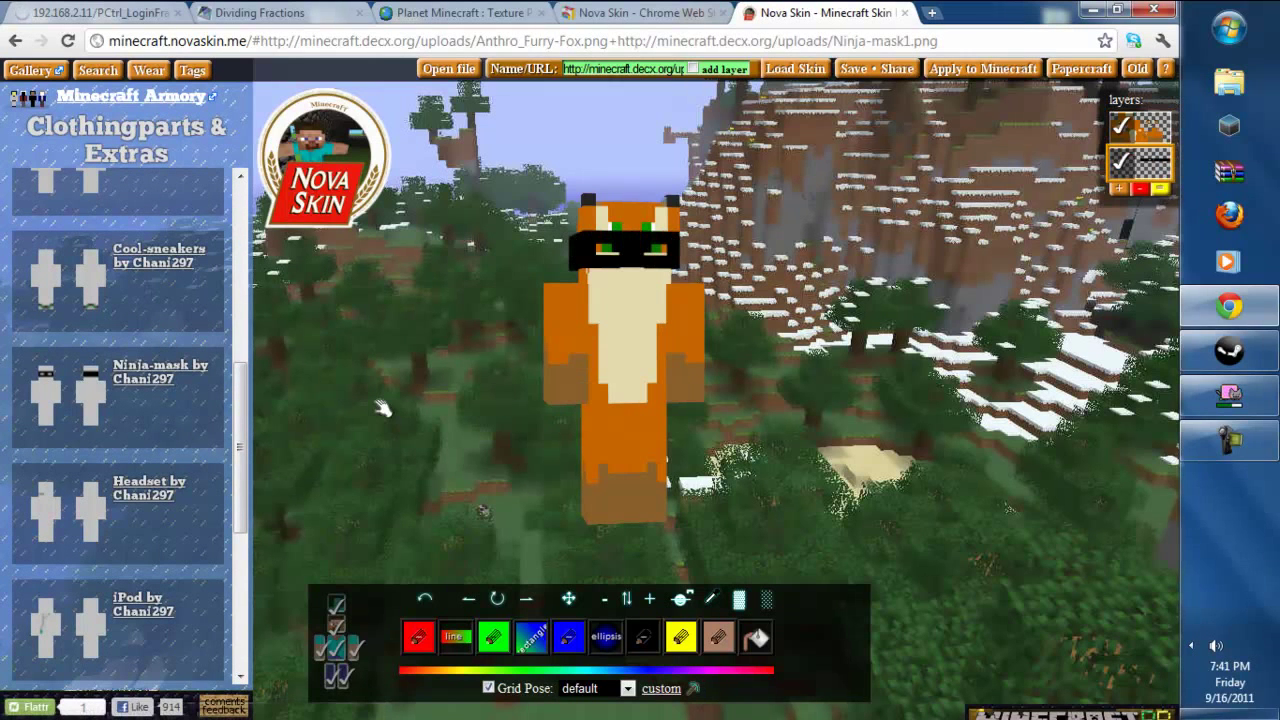
pyautogui.moveTo(489, 232)
pyautogui.mouseDown()
pyautogui.moveTo(410, 290)
pyautogui.moveTo(430, 341)
pyautogui.moveTo(512, 172)
pyautogui.moveTo(434, 341)
pyautogui.moveTo(371, 413)
pyautogui.moveTo(512, 228)
pyautogui.mouseUp()
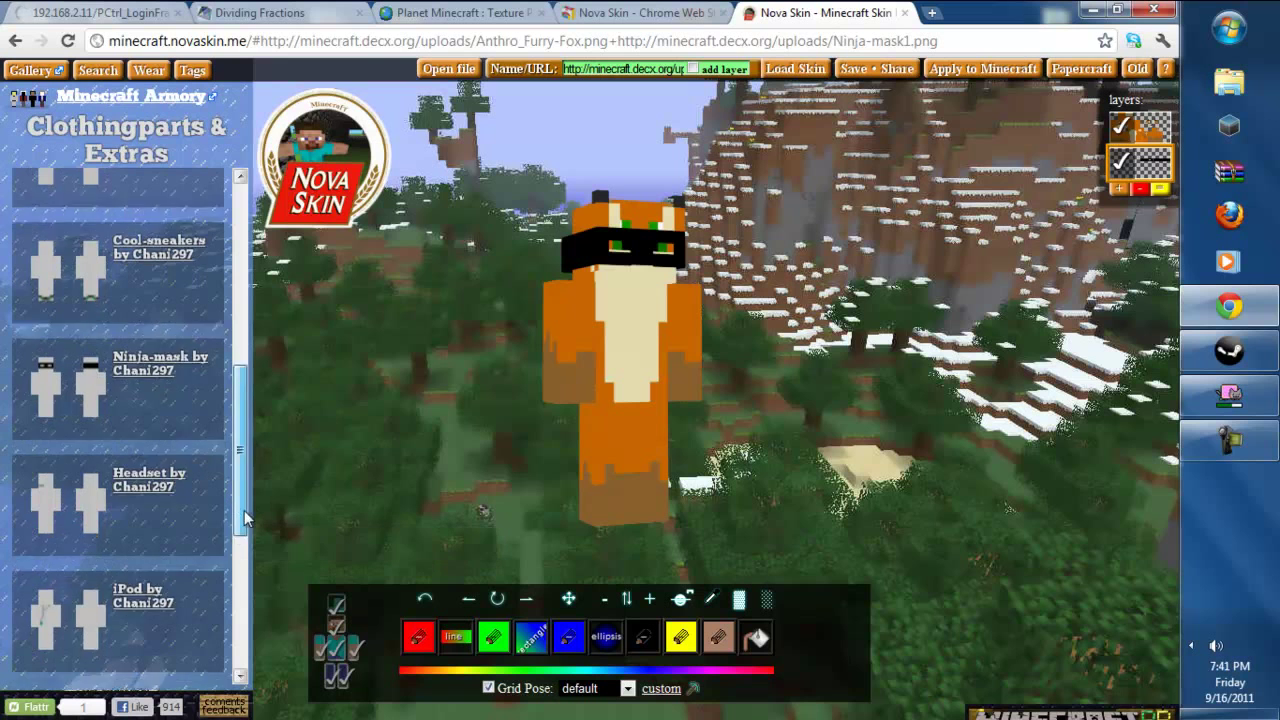
pyautogui.moveTo(242, 510); pyautogui.dragTo(245, 560)
# Add the iPod-with-cable and Halo parts to the masked fox, rotating to check them.
pyautogui.click(140, 448)
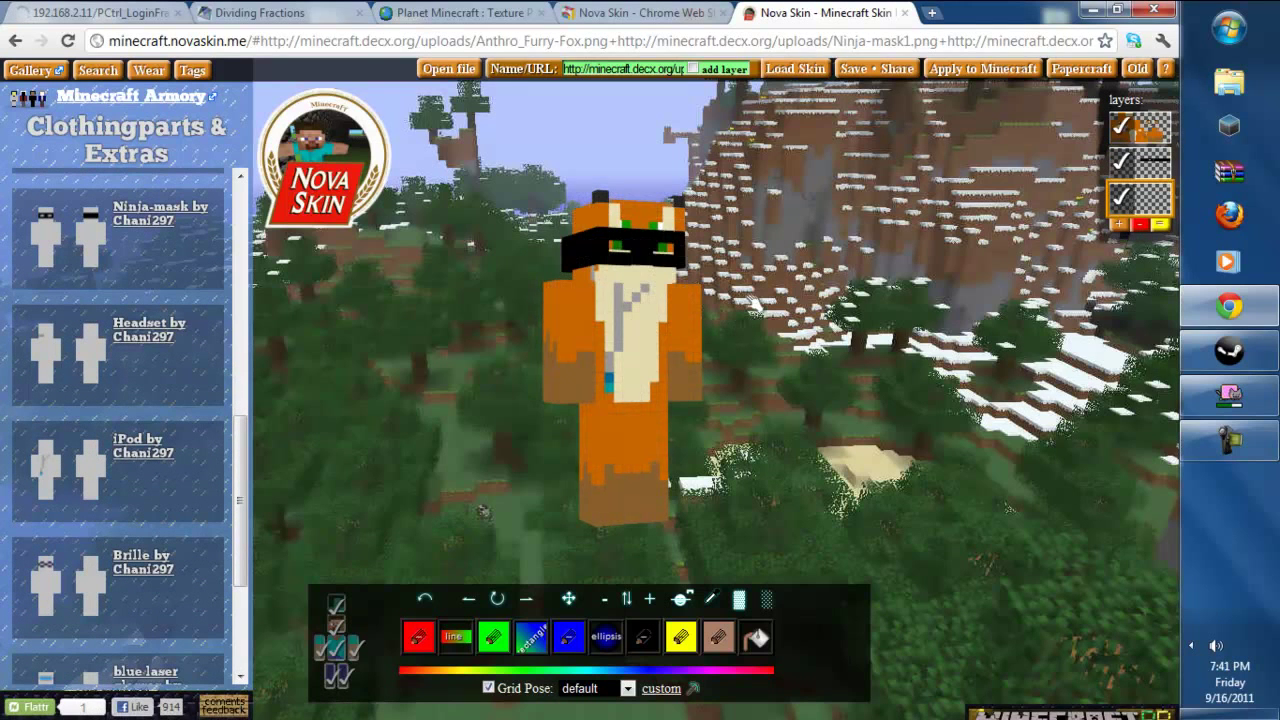
pyautogui.moveTo(705, 325); pyautogui.dragTo(453, 441)
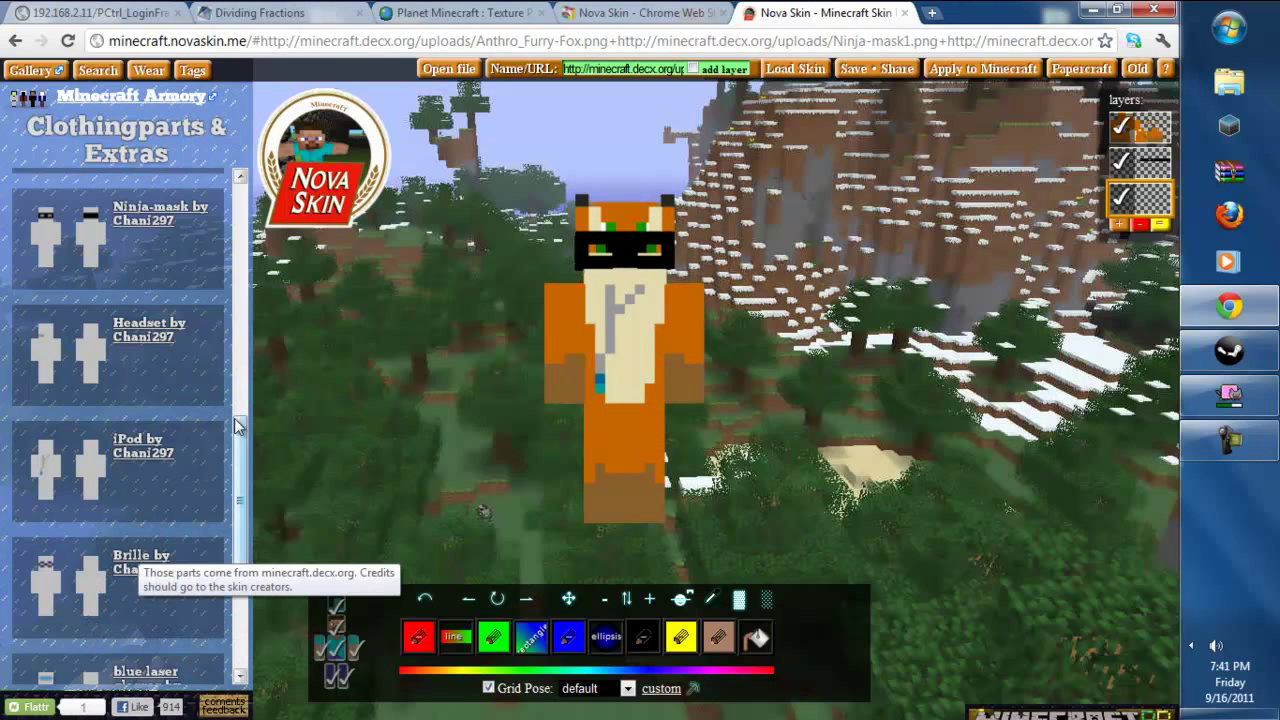
pyautogui.scroll(-2, 247, 586)
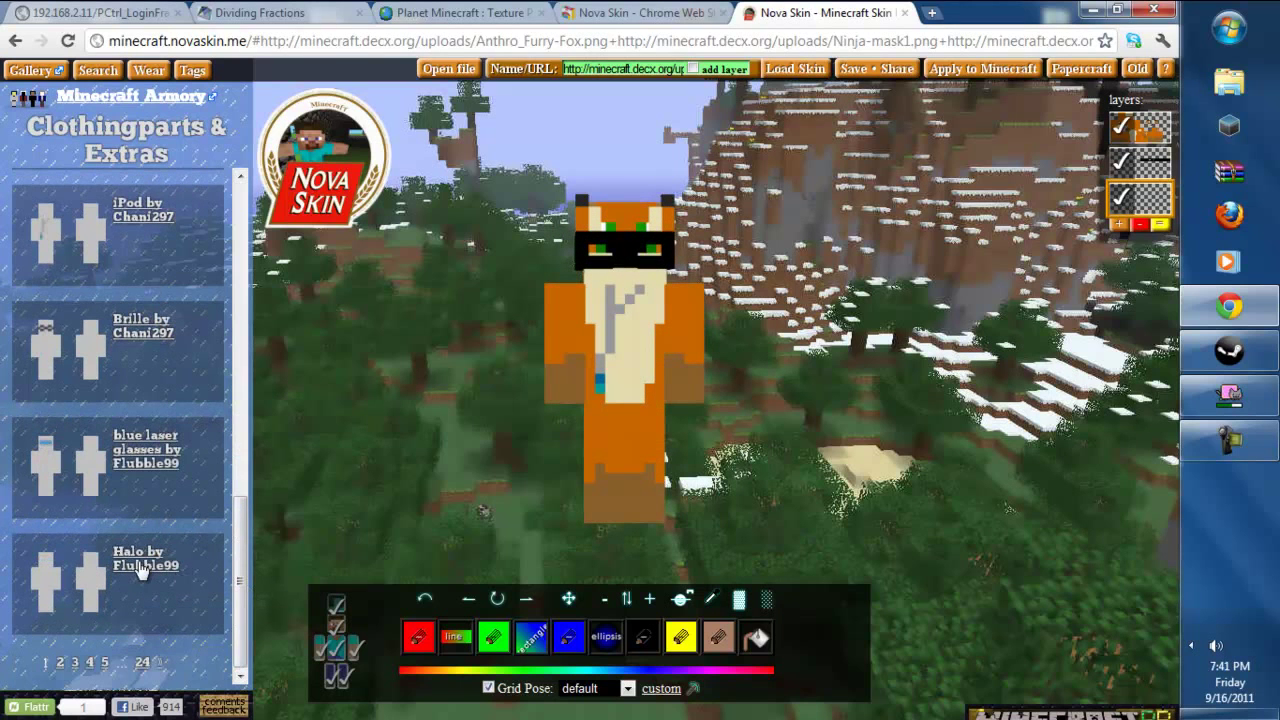
pyautogui.moveTo(170, 565); pyautogui.dragTo(590, 388)
pyautogui.moveTo(348, 533); pyautogui.dragTo(369, 490)
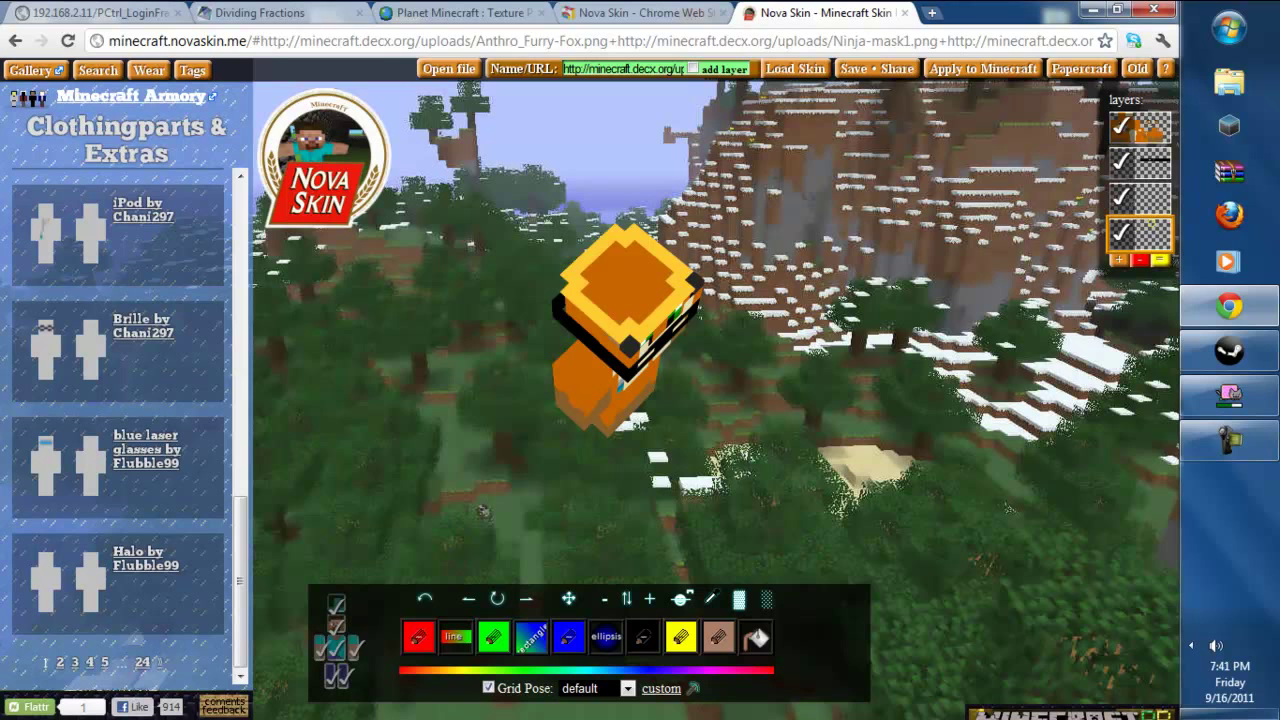
pyautogui.moveTo(541, 442)
pyautogui.mouseDown()
pyautogui.moveTo(785, 212)
pyautogui.moveTo(477, 338)
pyautogui.mouseUp()
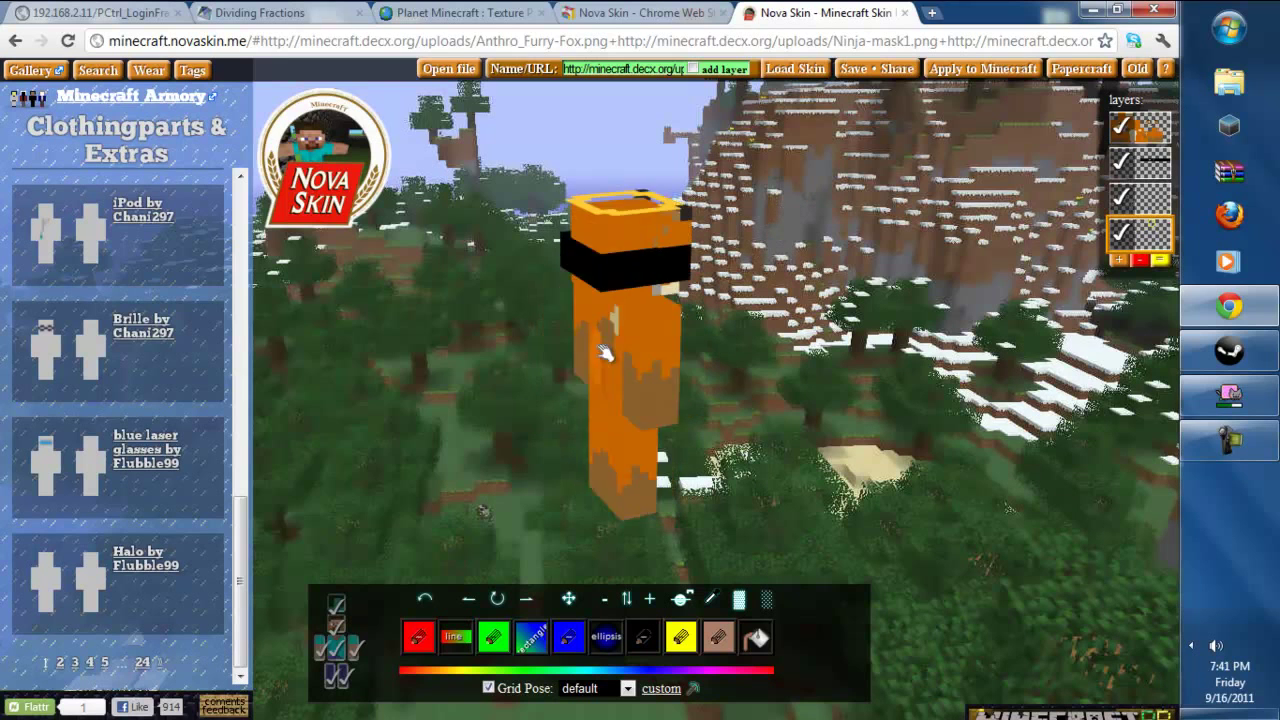